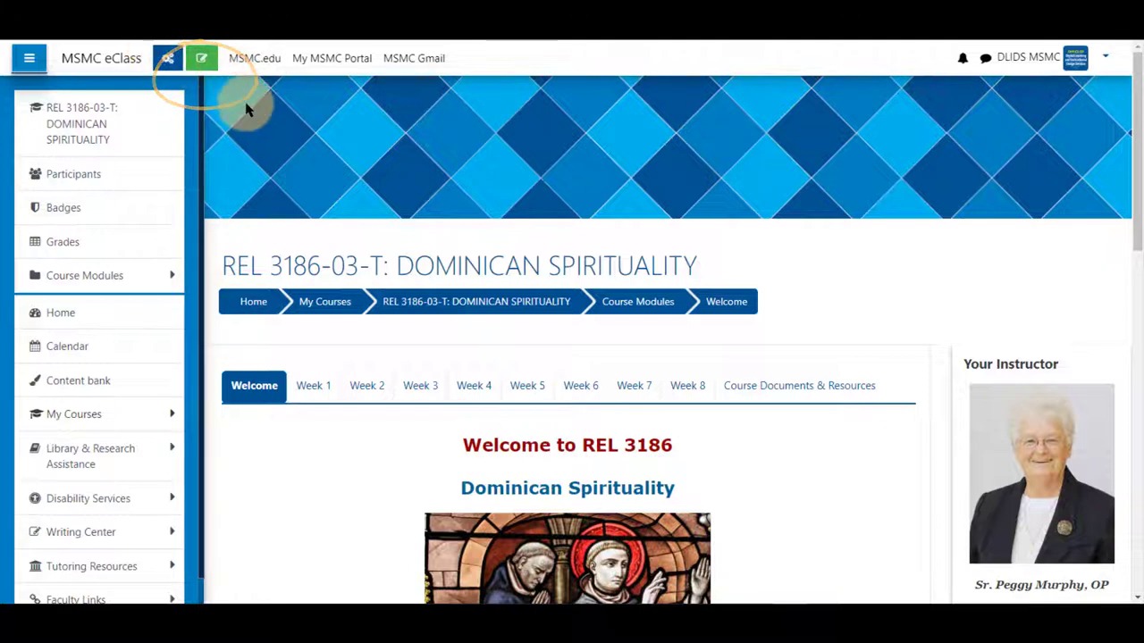
# Step: Turn on editing for the REL 3186-03-T course page and collapse its navigation sidebar
pyautogui.click(204, 60)
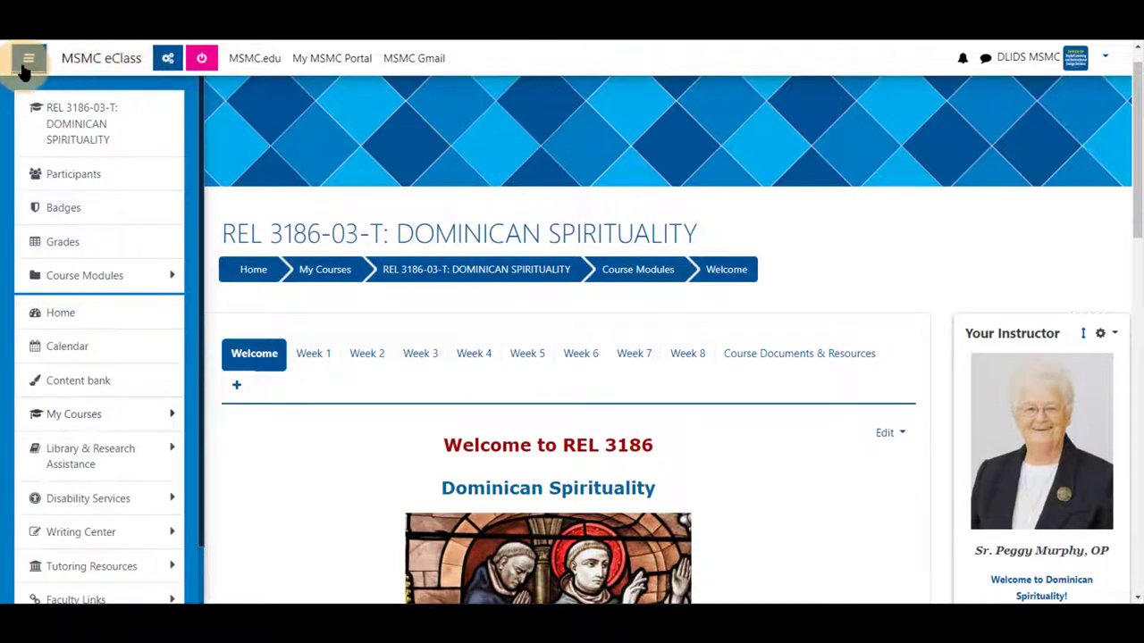
pyautogui.click(27, 61)
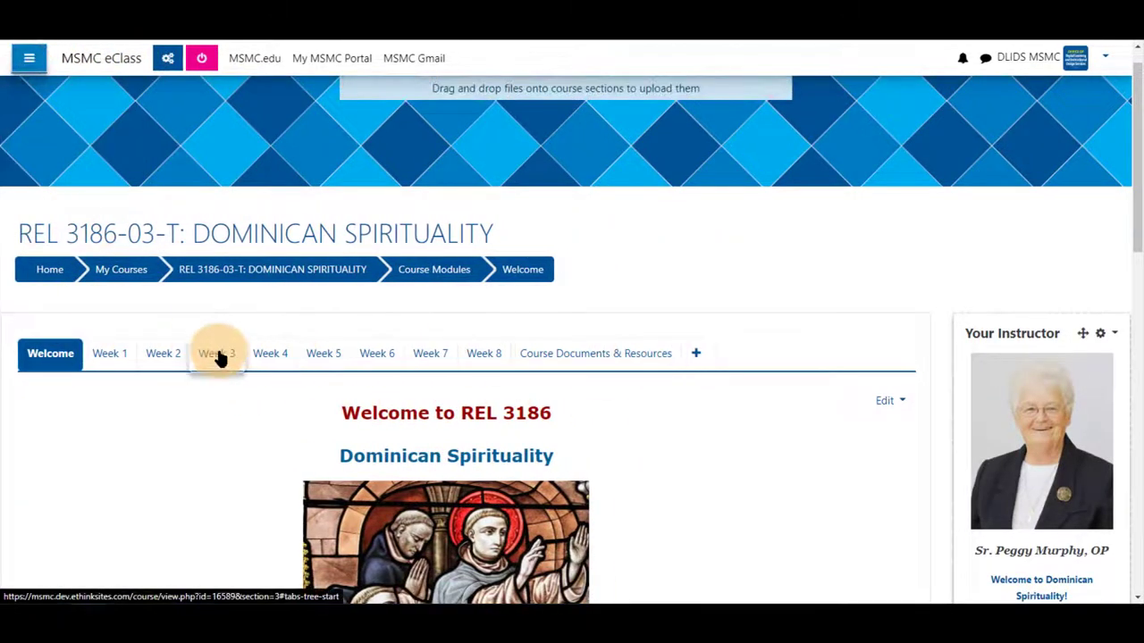
# Step: Review the activities and resources that can be added to the Welcome section, then close the list without adding any
pyautogui.scroll(-1, 251, 395)
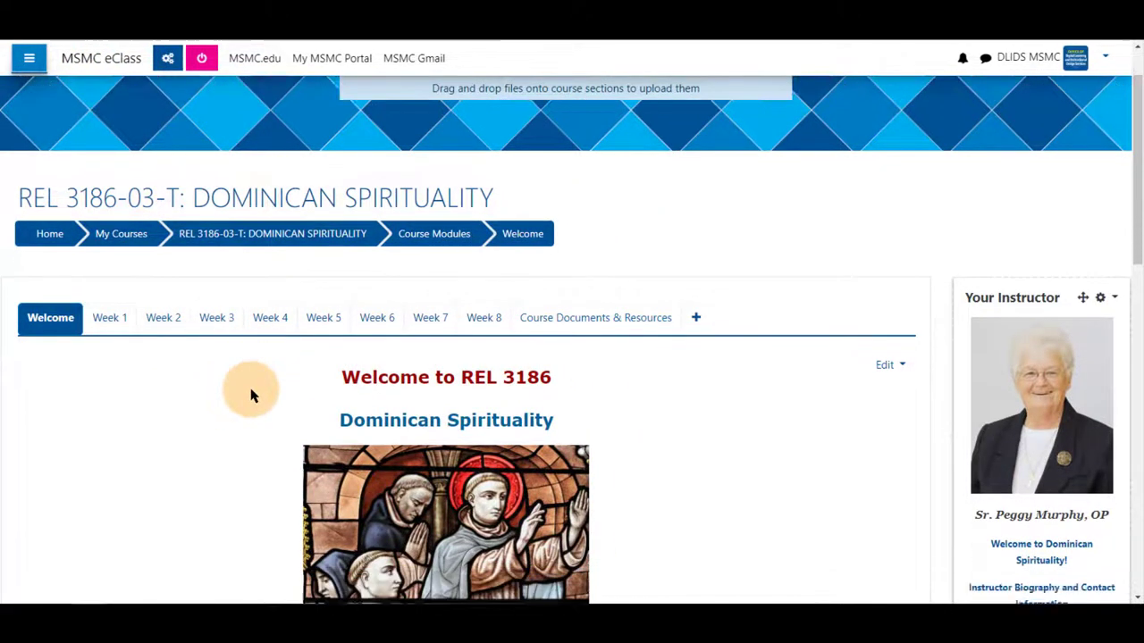
pyautogui.scroll(-10, 252, 396)
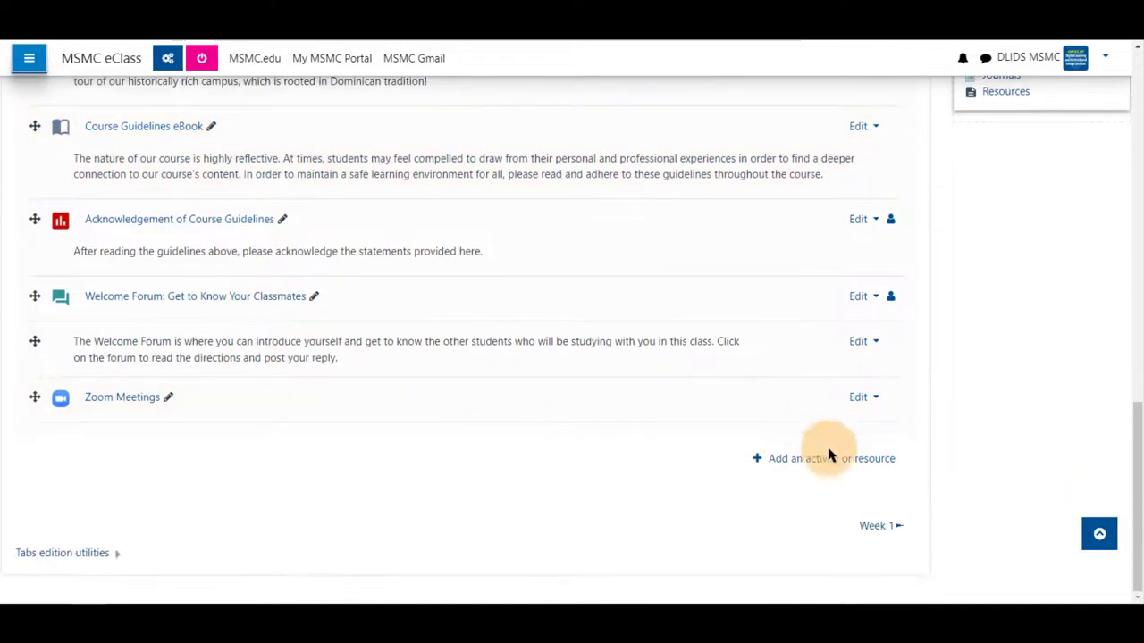
pyautogui.click(816, 468)
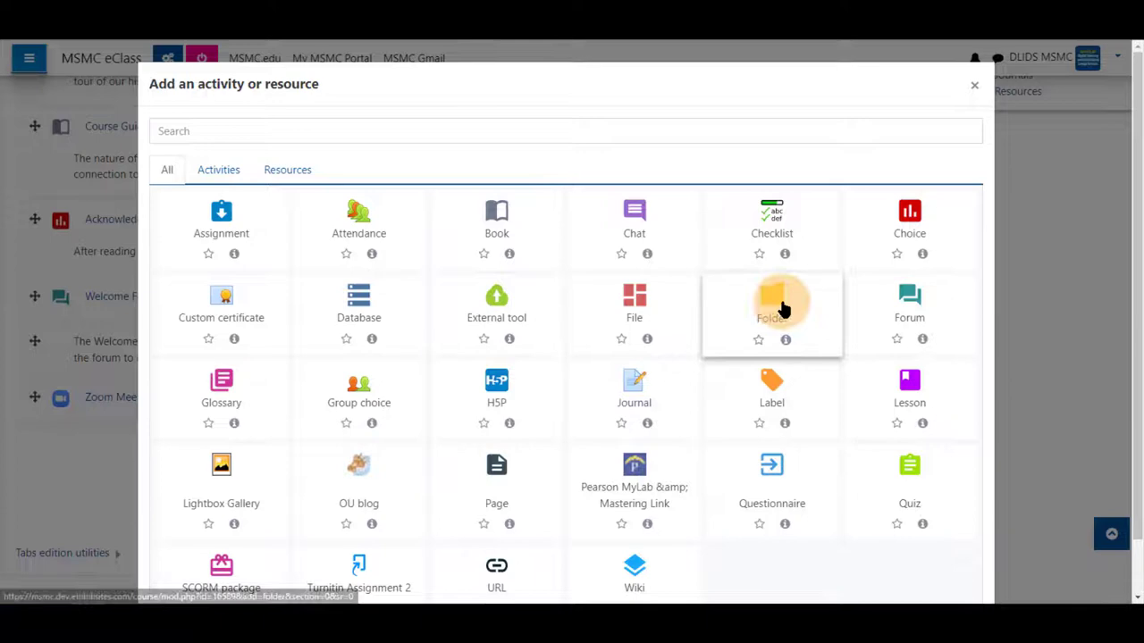
pyautogui.click(975, 88)
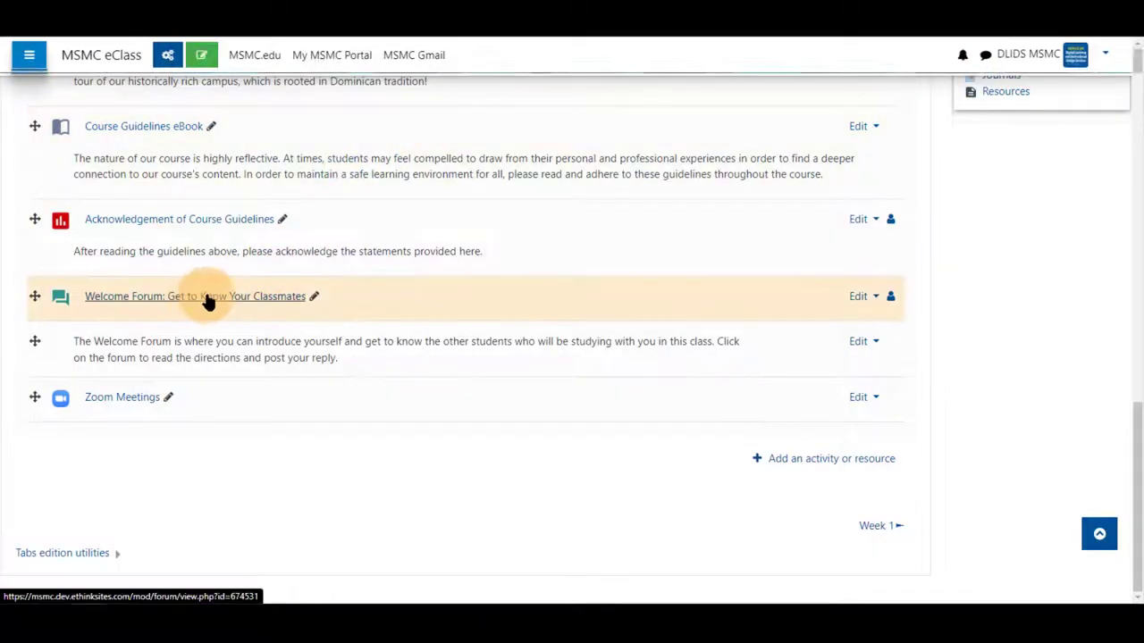
# Step: Open the settings of "Welcome Forum: Get to Know Your Classmates" and start a new line at the end of its description
pyautogui.click(858, 298)
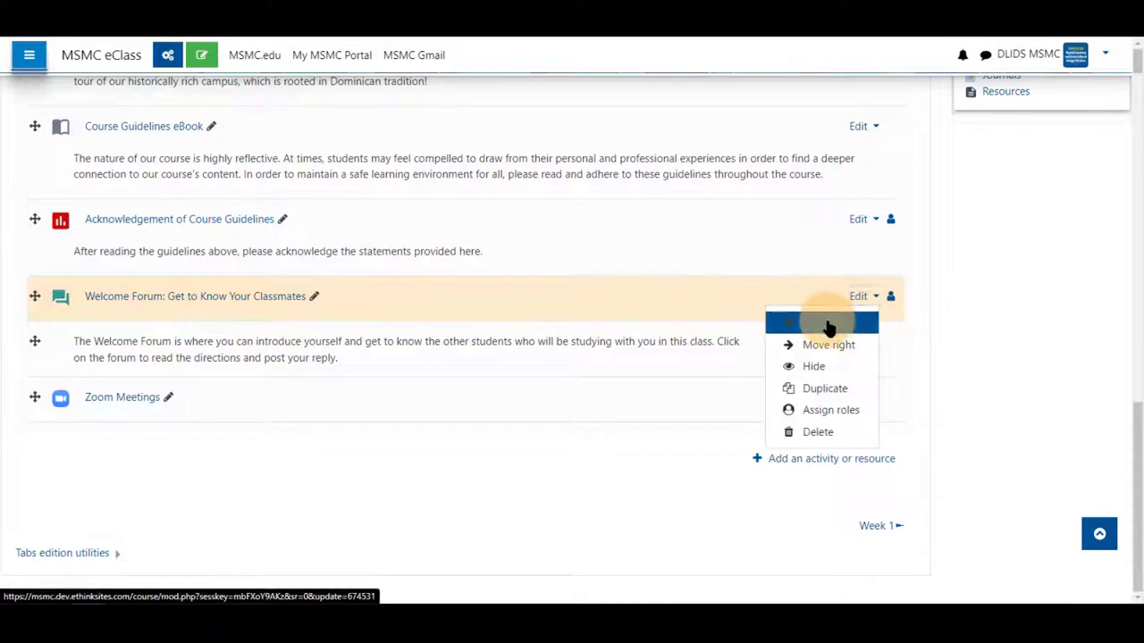
pyautogui.click(829, 323)
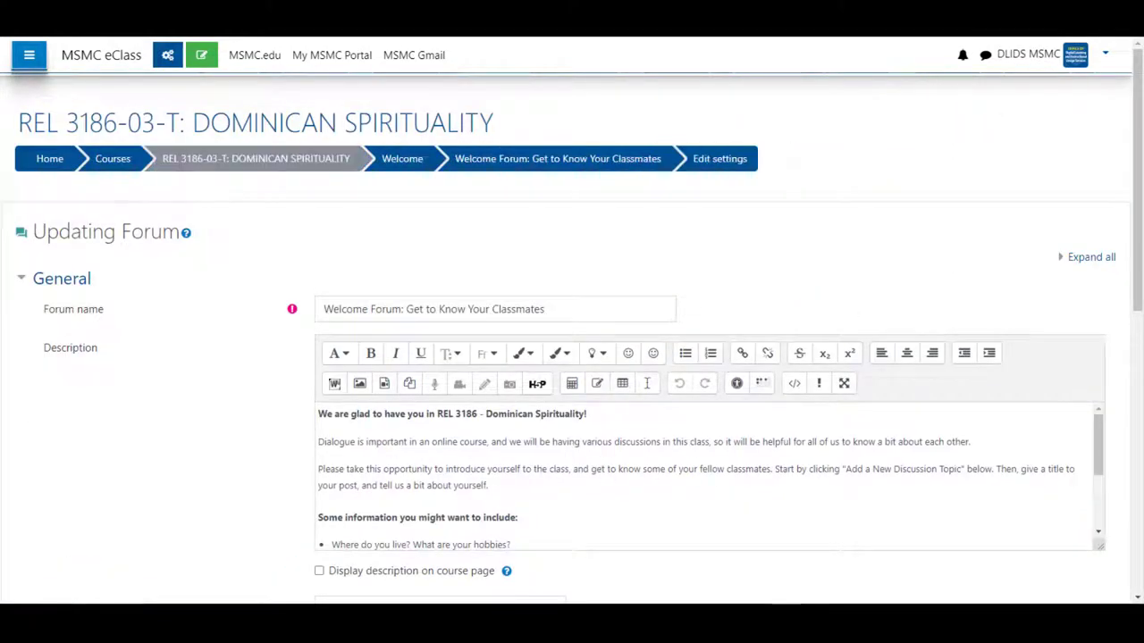
pyautogui.scroll(-3, 261, 306)
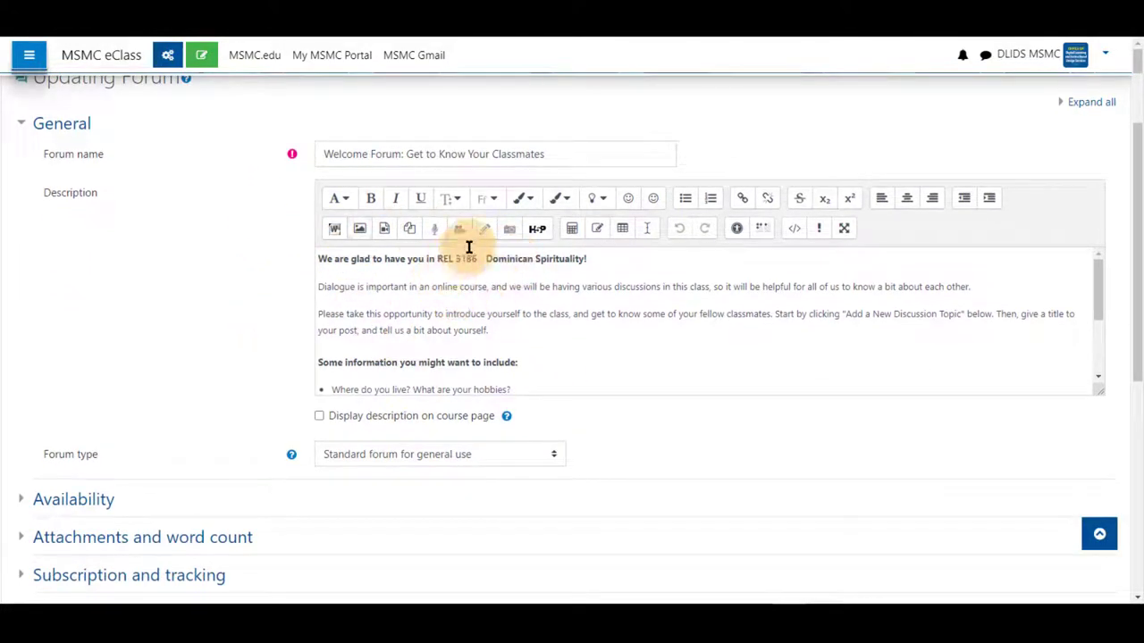
pyautogui.click(595, 361)
pyautogui.scroll(-3, 596, 361)
pyautogui.click(568, 375)
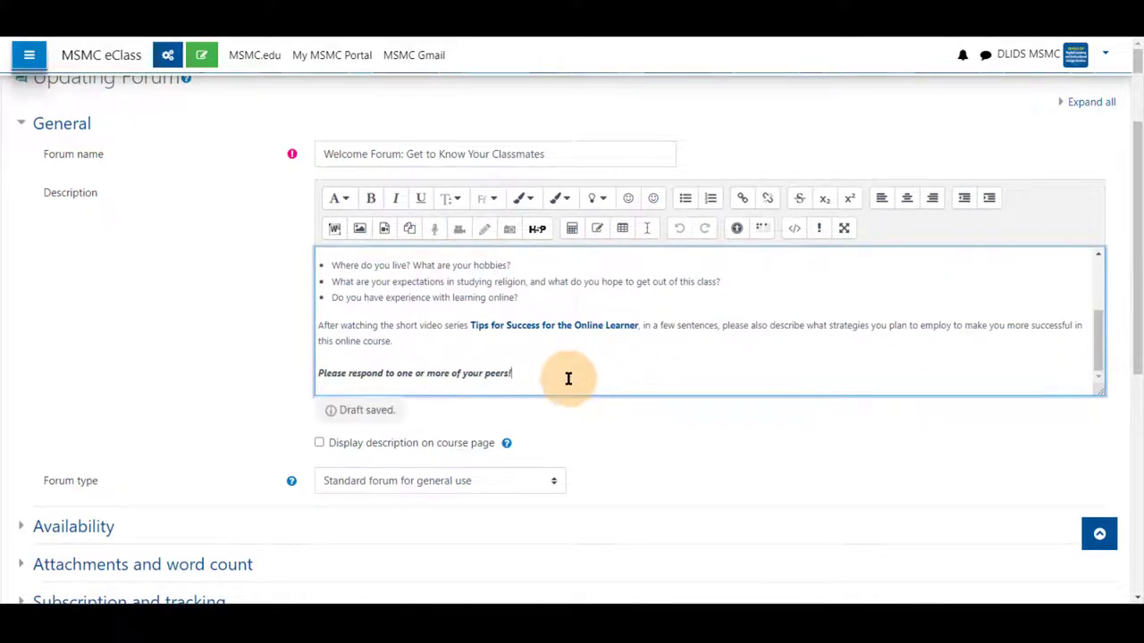
pyautogui.press('Return')
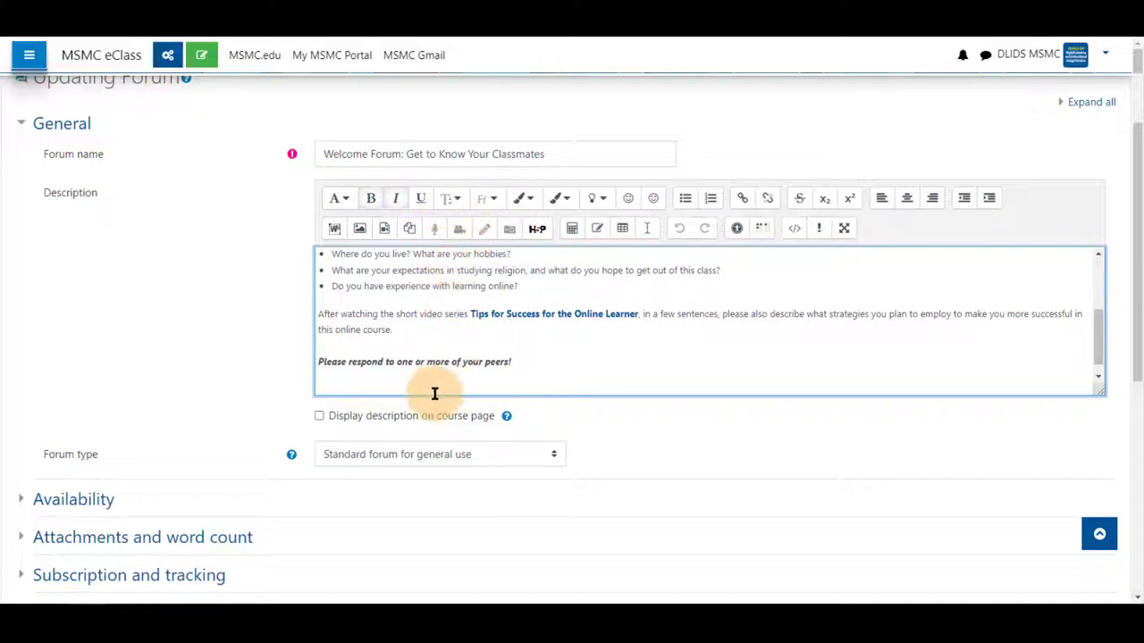
# Step: Record an audio clip of about 7 seconds with the description editor's audio recorder and play it back
pyautogui.click(436, 229)
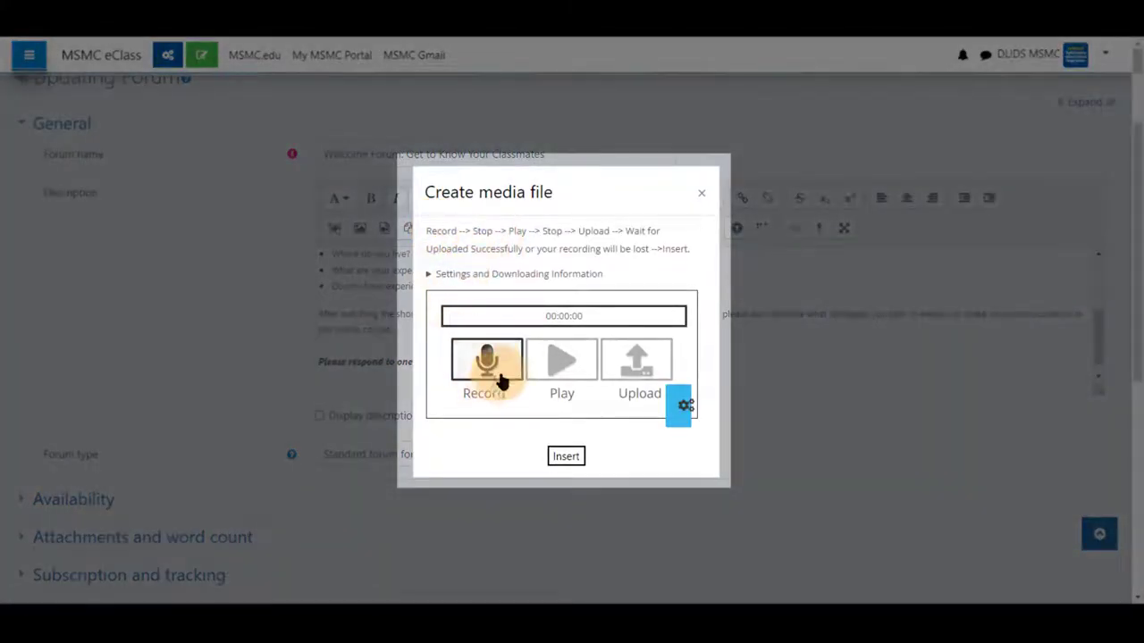
pyautogui.click(502, 360)
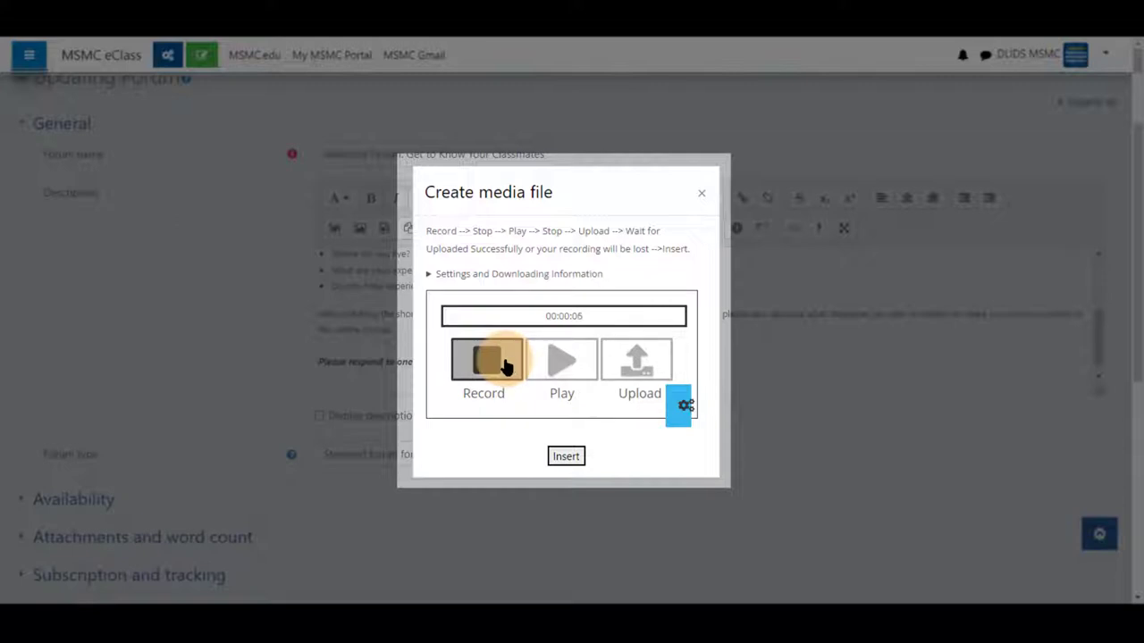
pyautogui.click(506, 367)
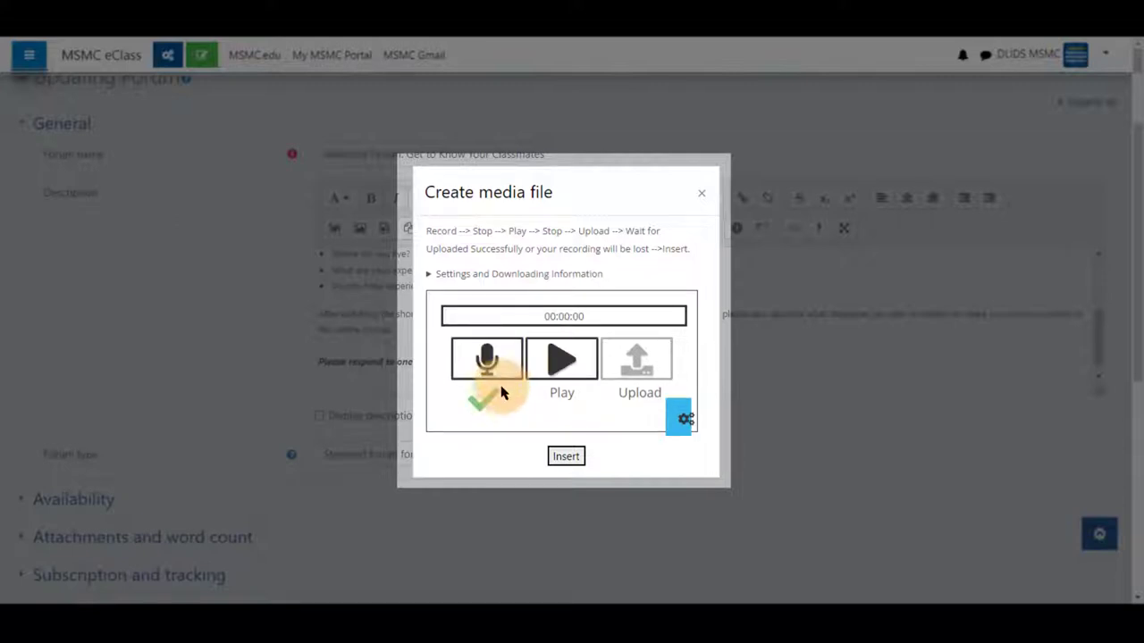
pyautogui.click(563, 366)
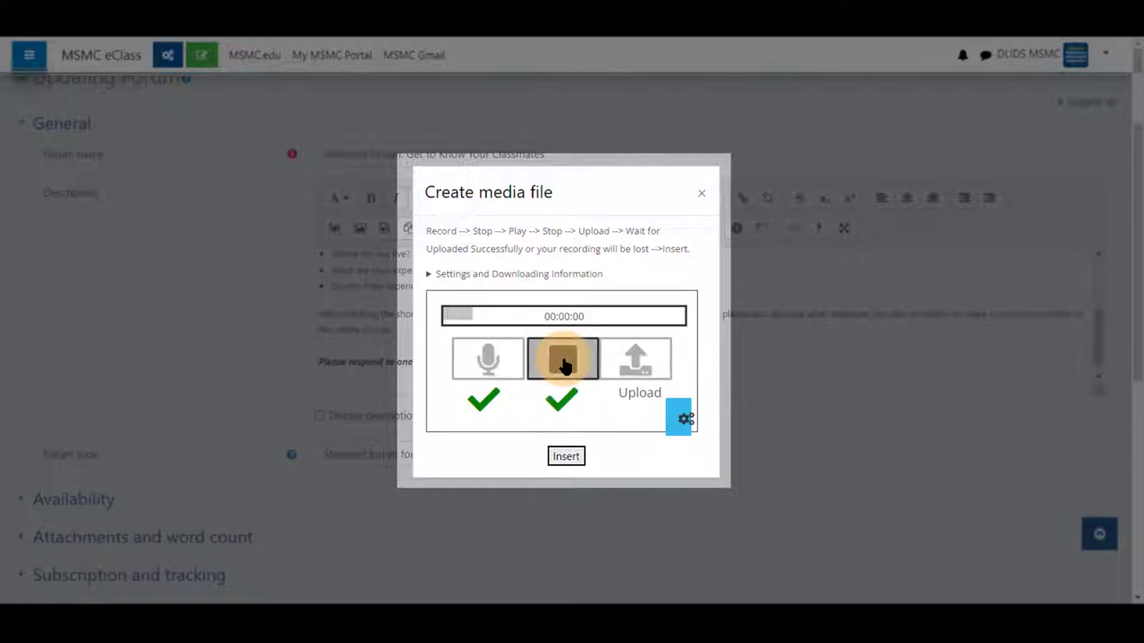
pyautogui.click(563, 365)
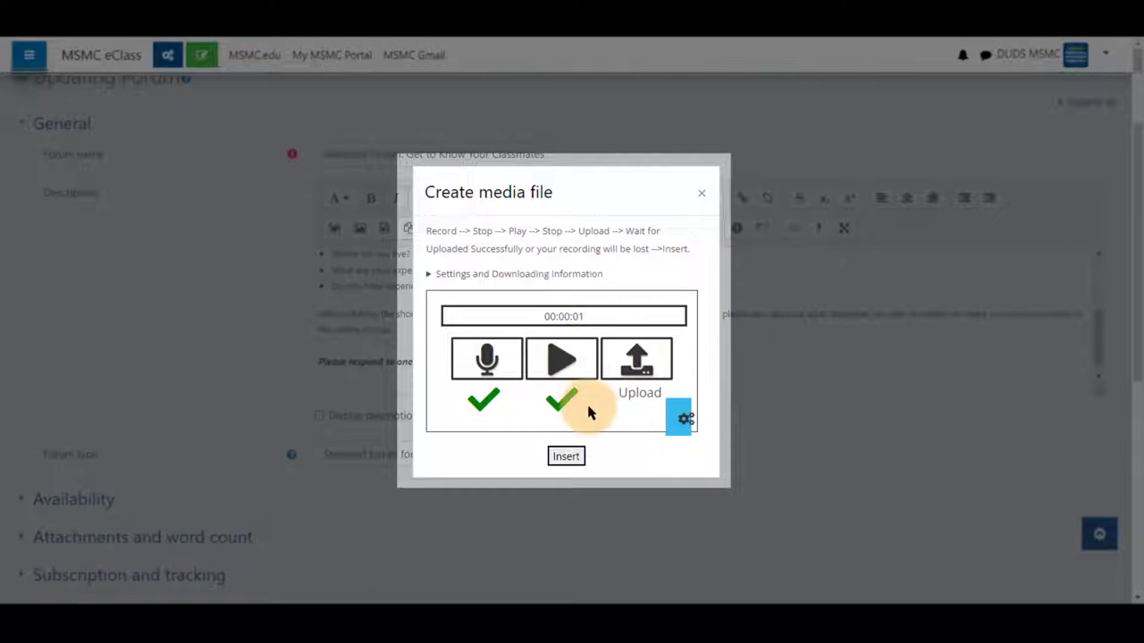
# Step: Upload the audio recording, check its download option, and insert the recording at the end of the forum description
pyautogui.click(647, 368)
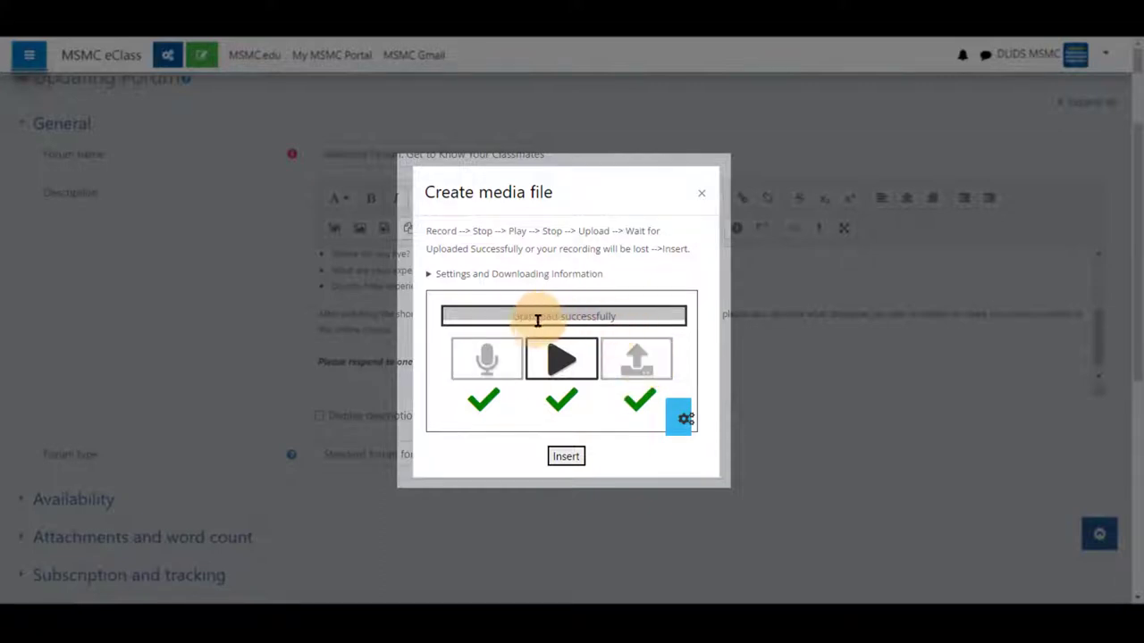
pyautogui.moveTo(528, 316); pyautogui.dragTo(613, 316)
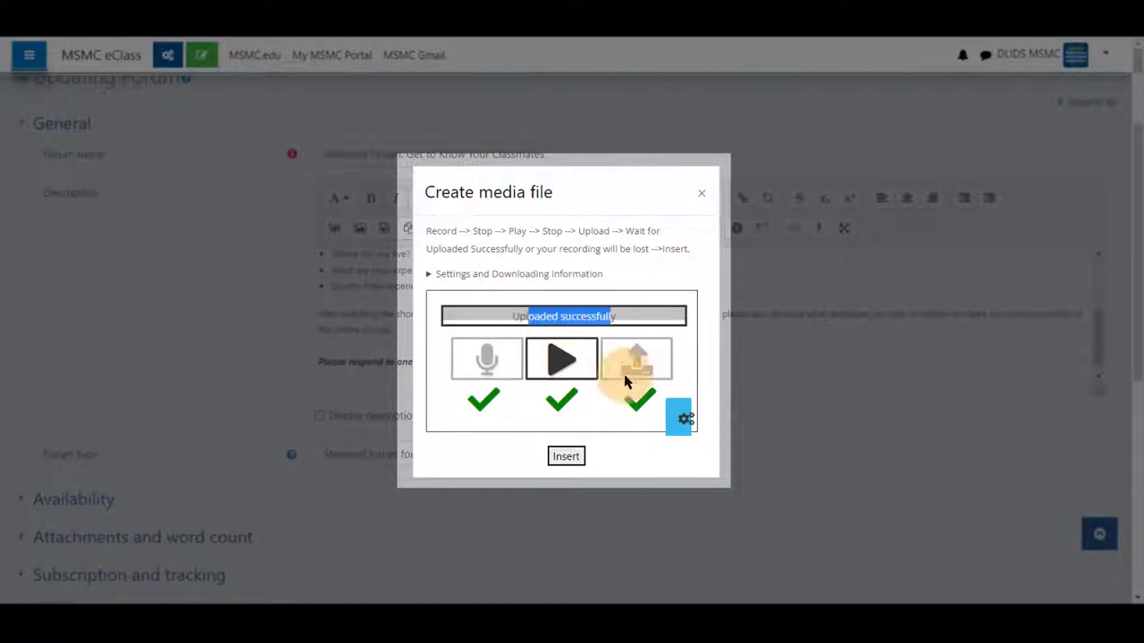
pyautogui.click(620, 429)
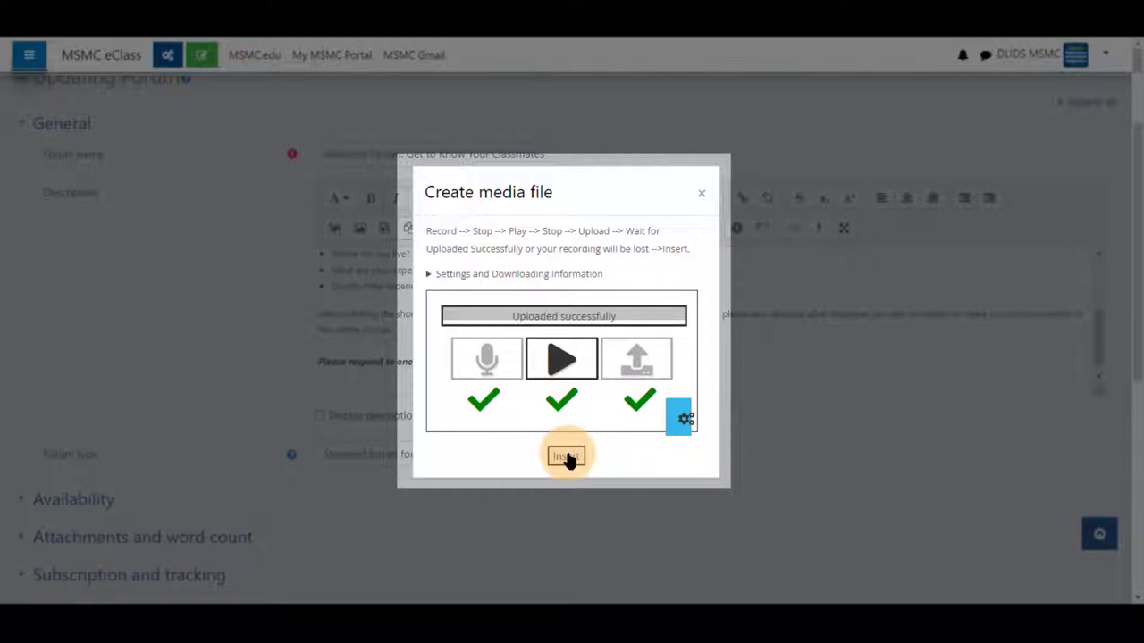
pyautogui.click(679, 417)
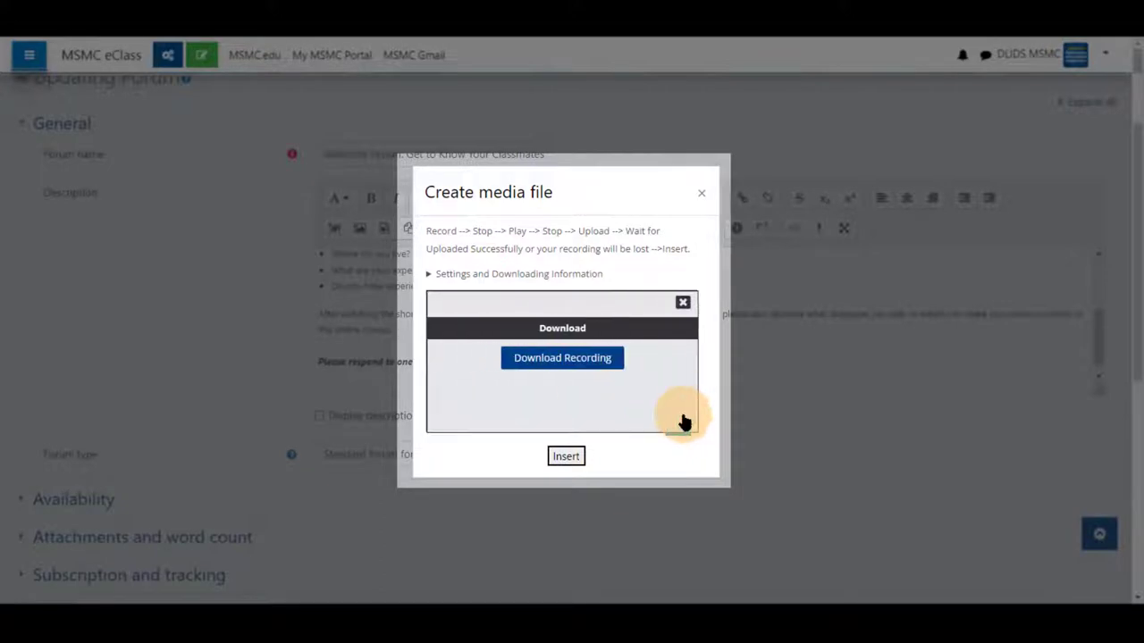
pyautogui.click(684, 302)
pyautogui.click(565, 456)
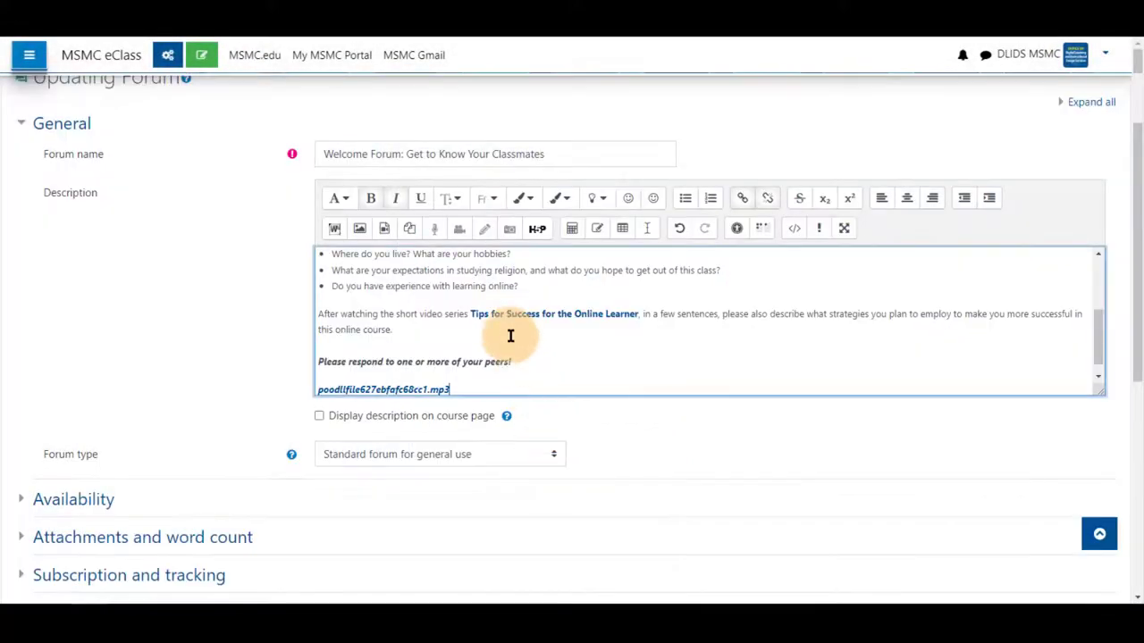
# Step: Save the forum settings and display the forum
pyautogui.scroll(-1, 482, 349)
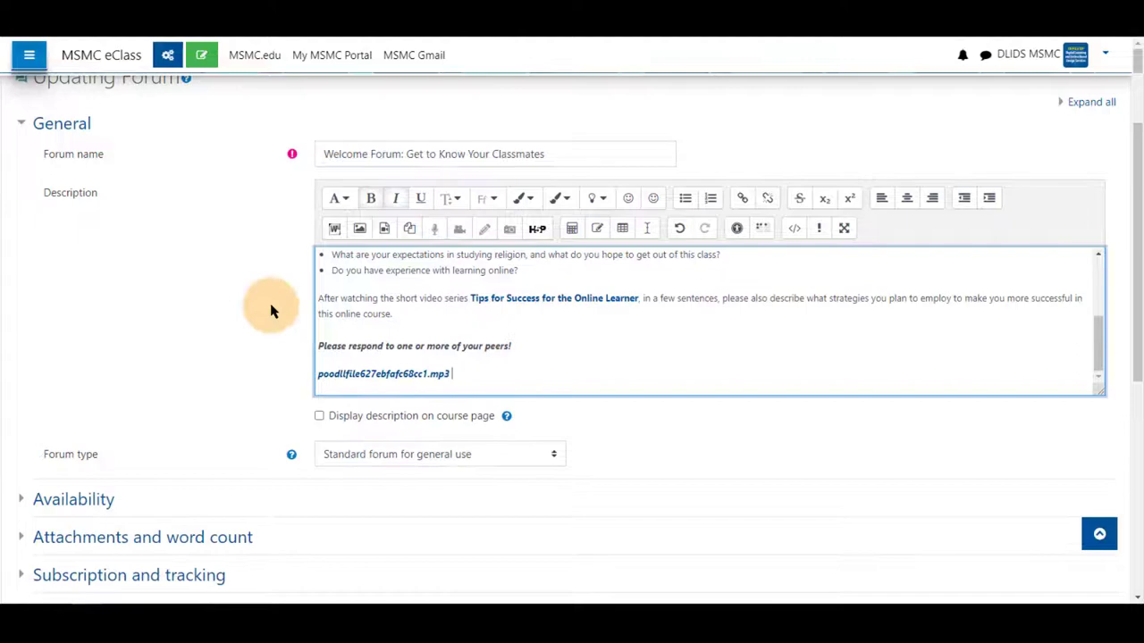
pyautogui.scroll(-5, 277, 304)
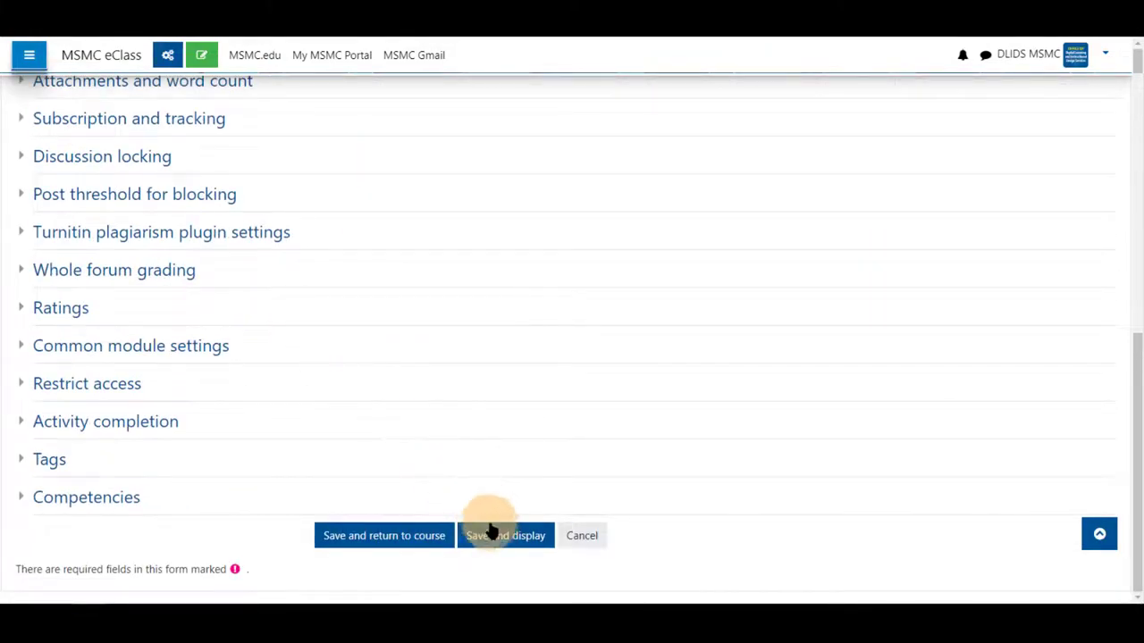
pyautogui.click(492, 540)
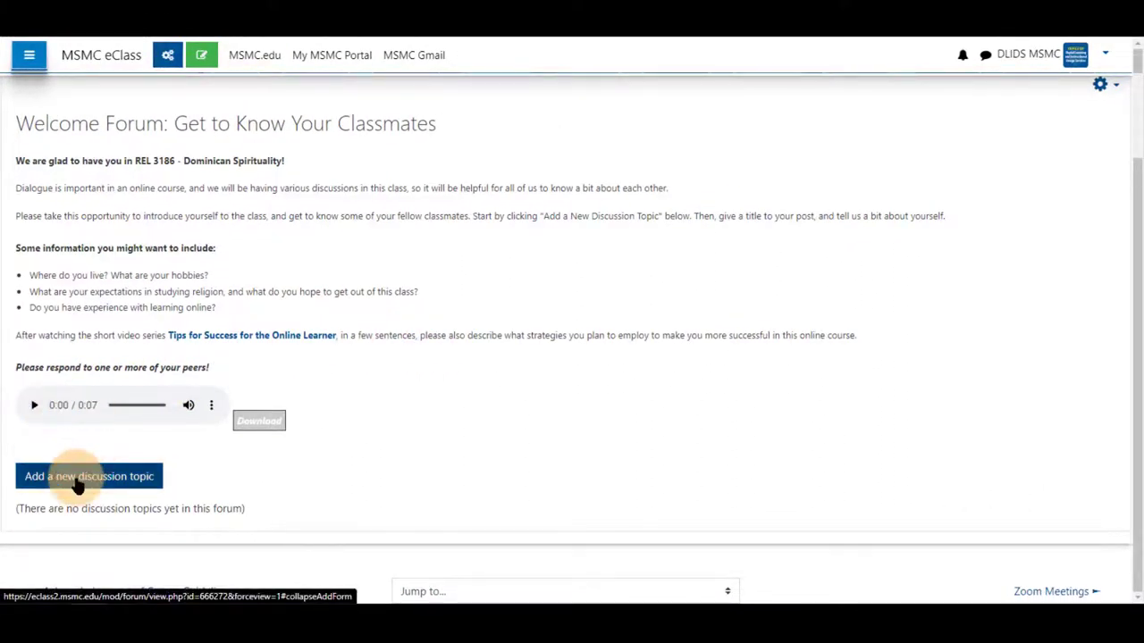
# Step: Start a new discussion topic with the subject "name" and the message "text", followed by a new line
pyautogui.click(79, 481)
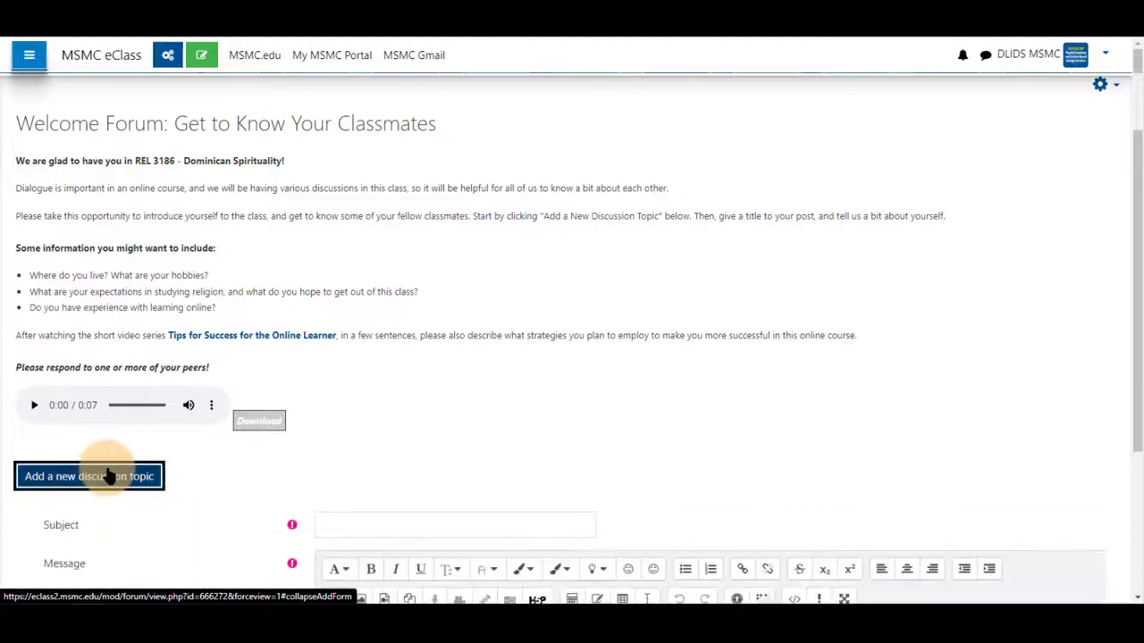
pyautogui.scroll(-4, 454, 370)
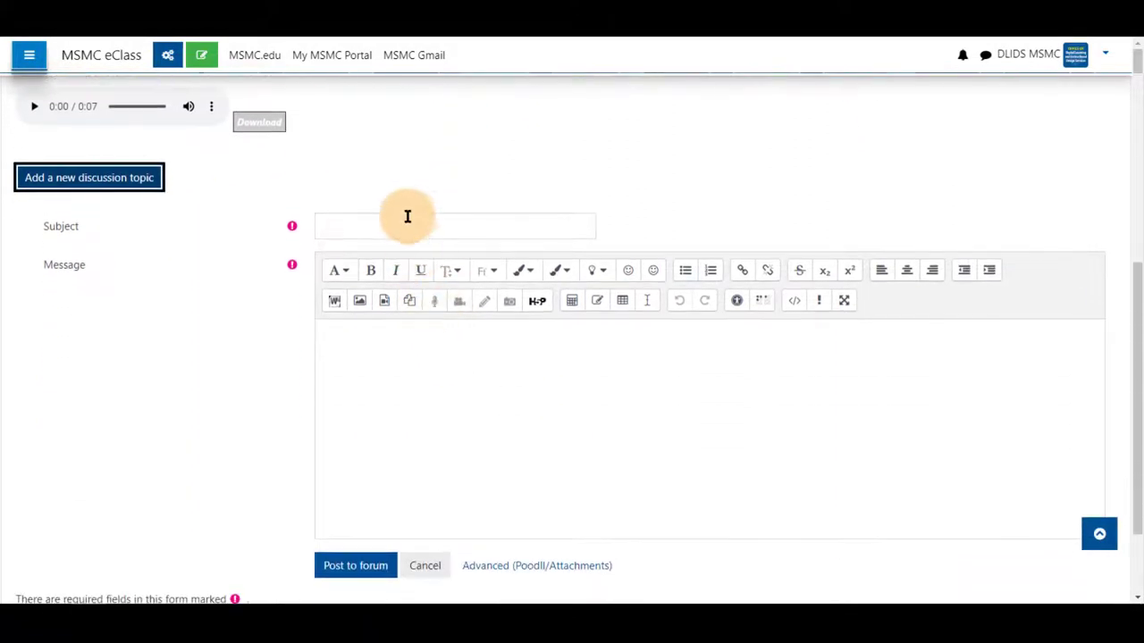
pyautogui.click(407, 215)
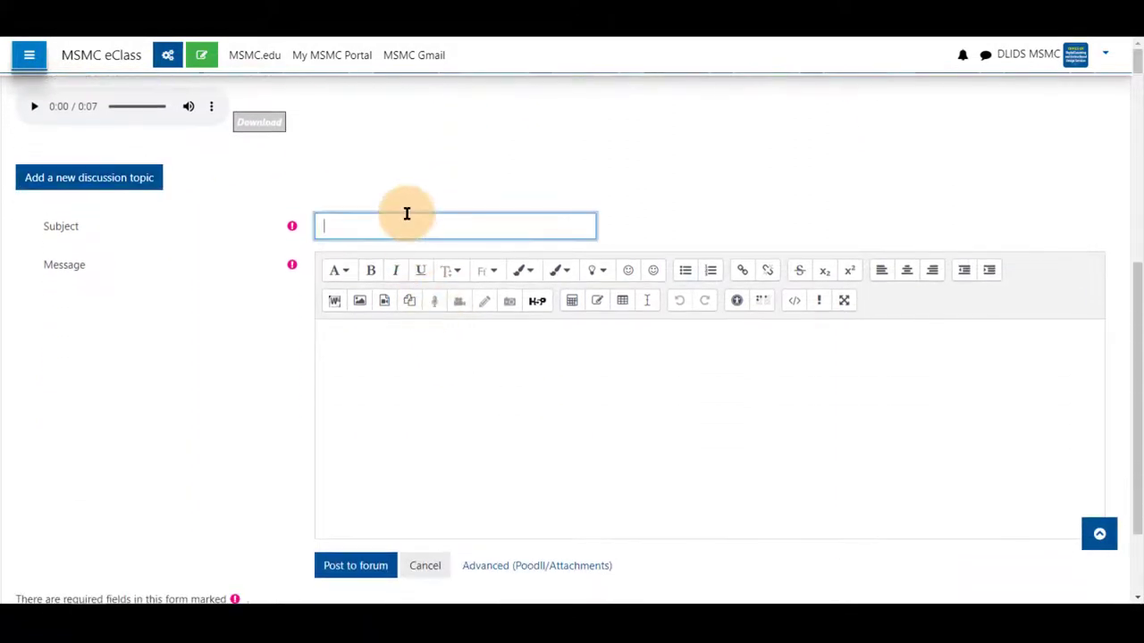
pyautogui.click(419, 366)
pyautogui.write('text')
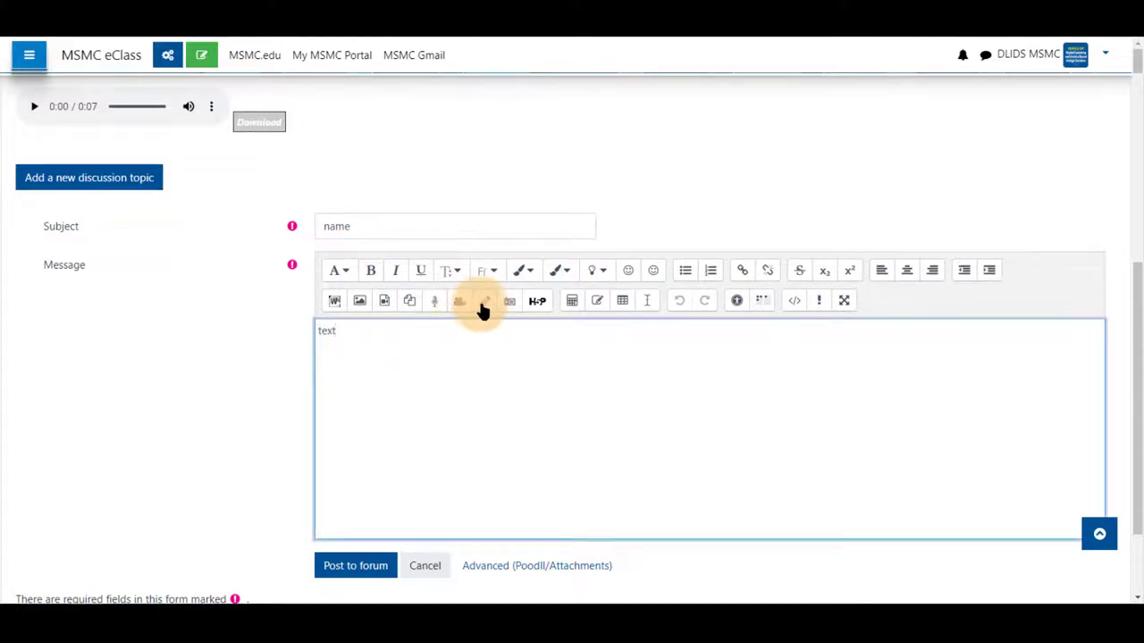
pyautogui.press('Return')
# Step: Open the video recorder for the discussion message and choose Logitech HD Webcam C310 as its video source
pyautogui.click(461, 303)
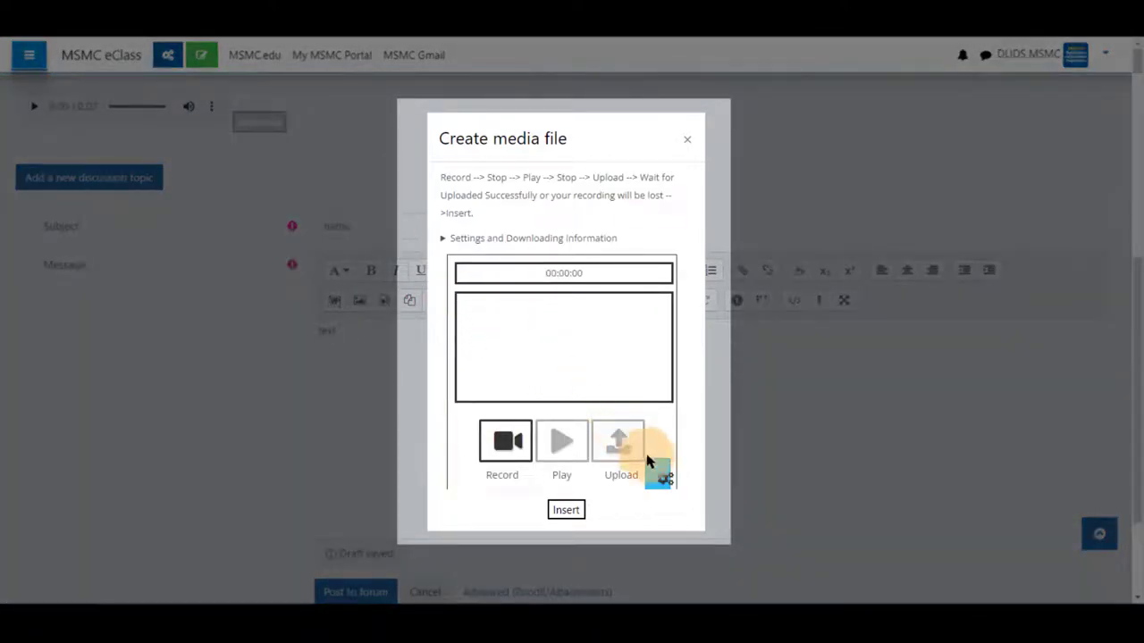
pyautogui.click(665, 478)
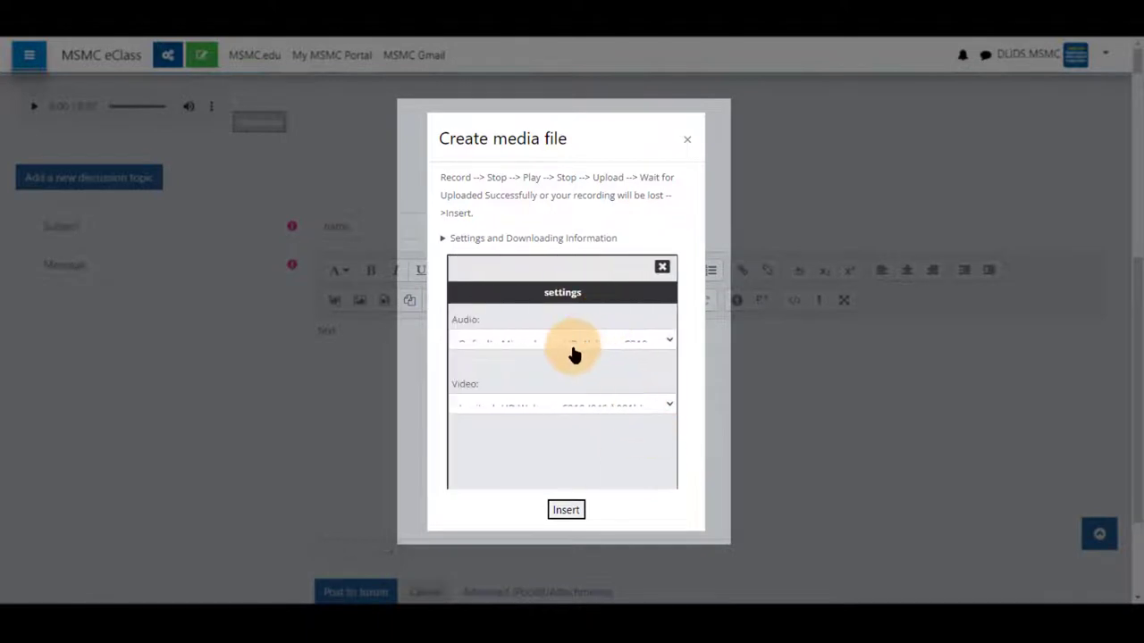
pyautogui.click(562, 405)
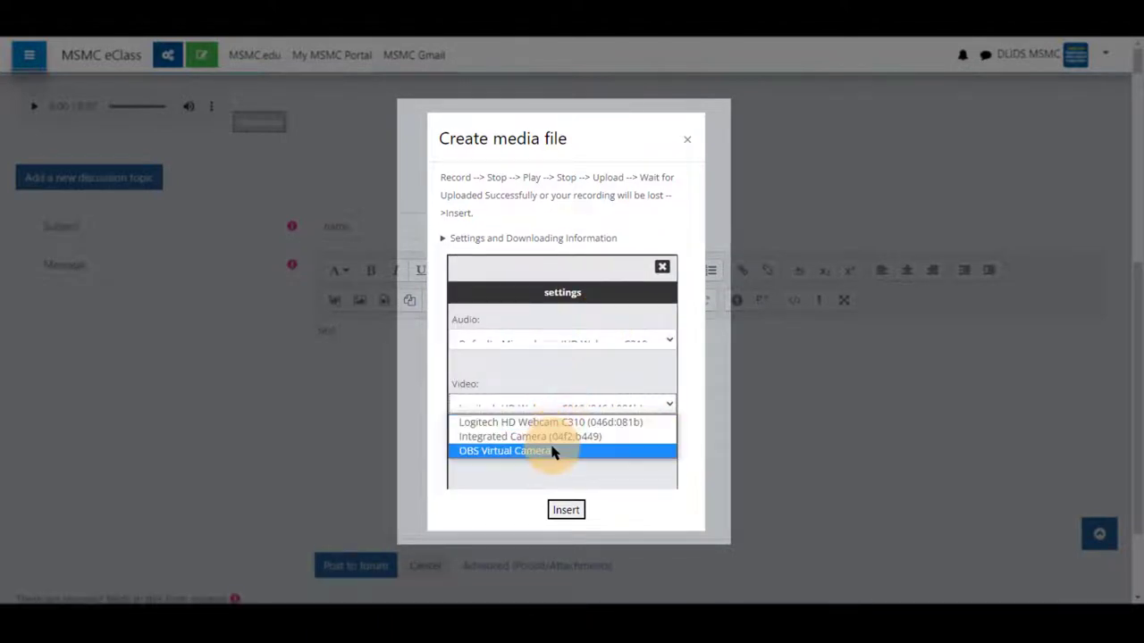
pyautogui.click(548, 427)
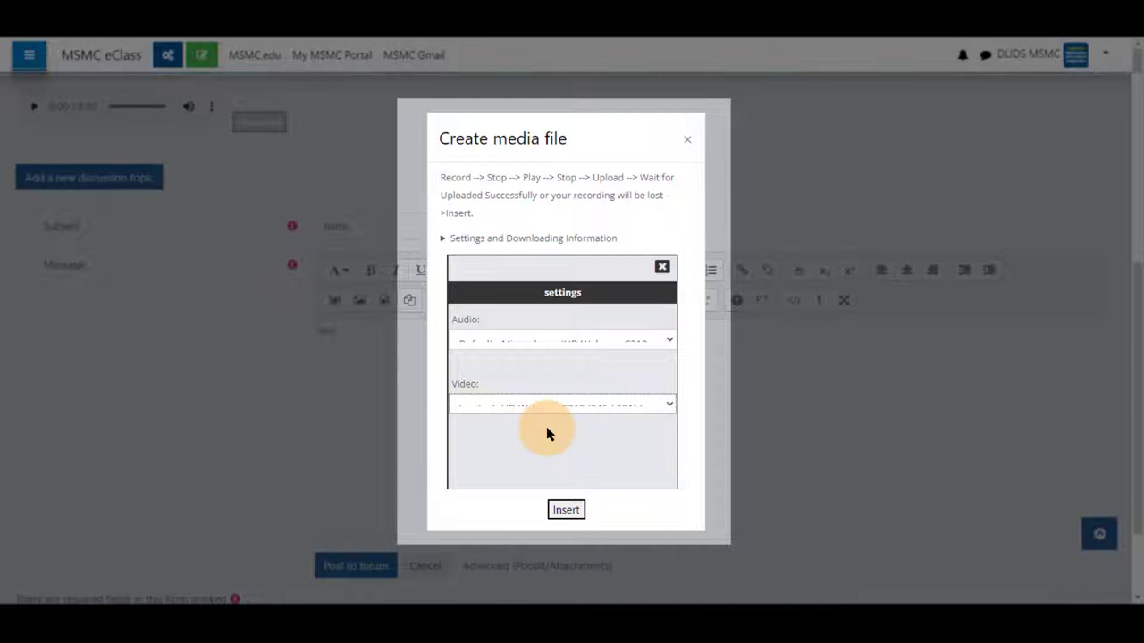
pyautogui.click(662, 266)
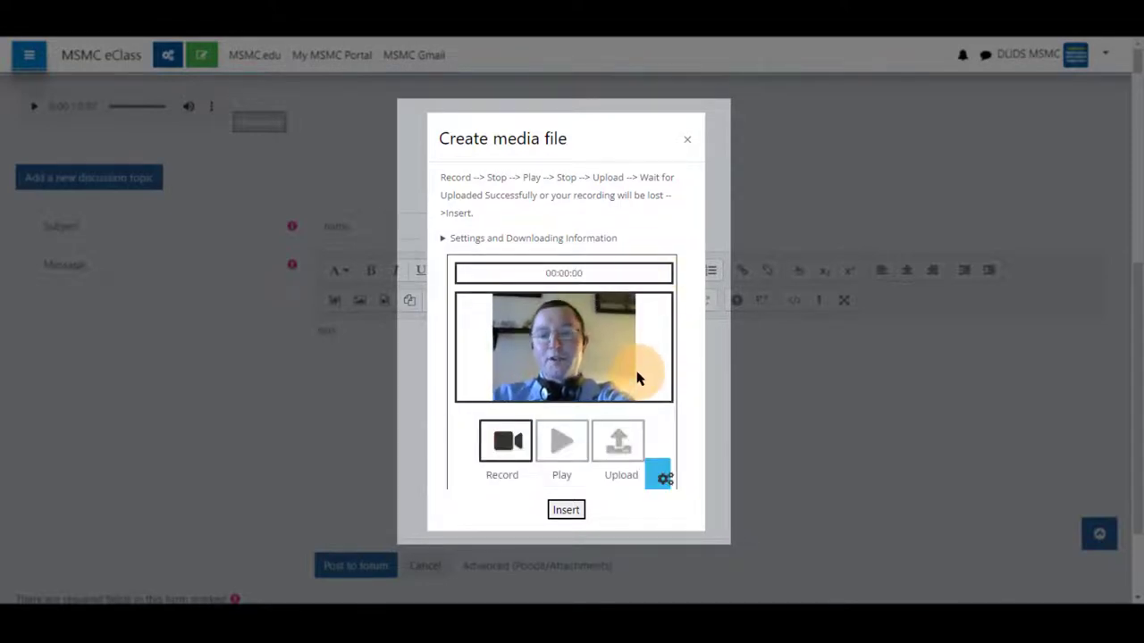
# Step: Record a webcam video clip of about 3 seconds for the discussion message
pyautogui.click(505, 446)
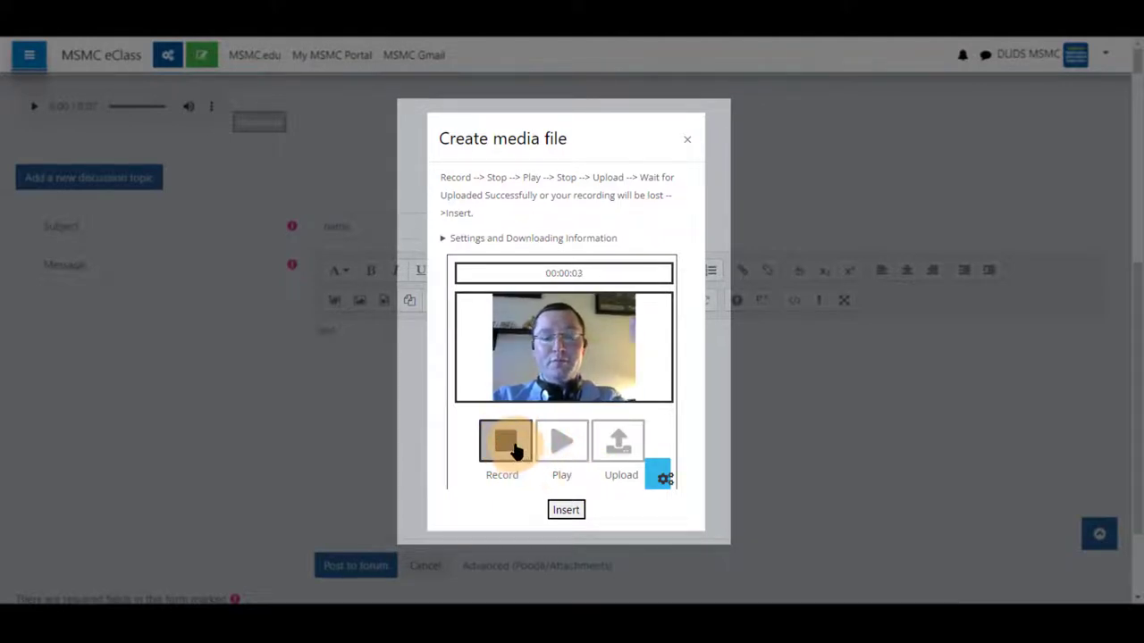
pyautogui.click(511, 447)
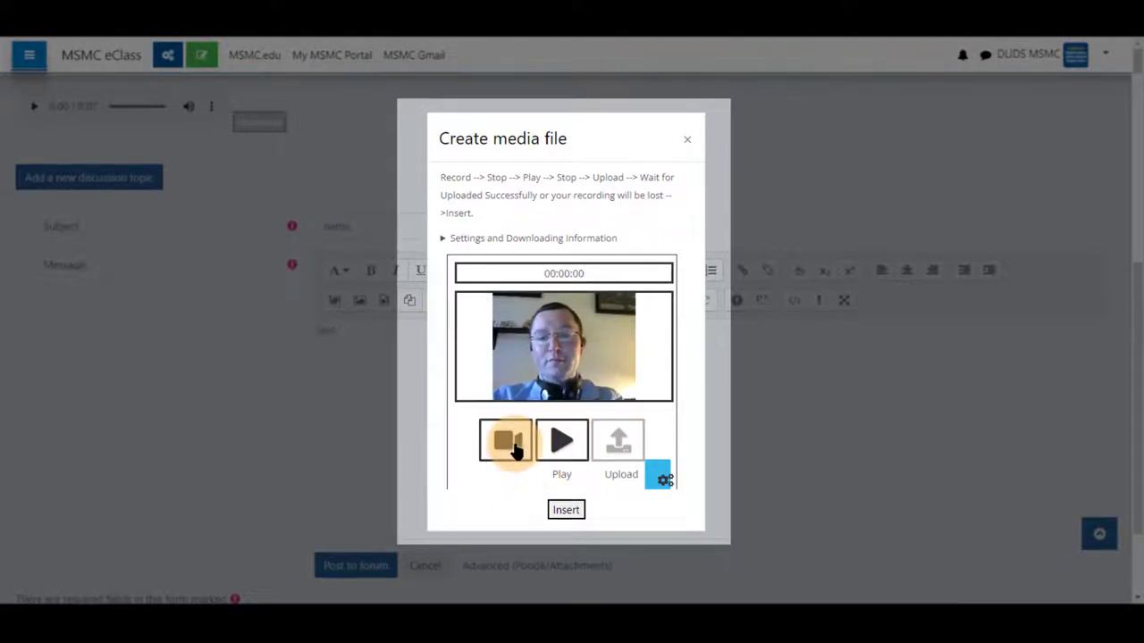
# Step: Play back the recorded clip, then upload it and insert it into the discussion message
pyautogui.click(567, 453)
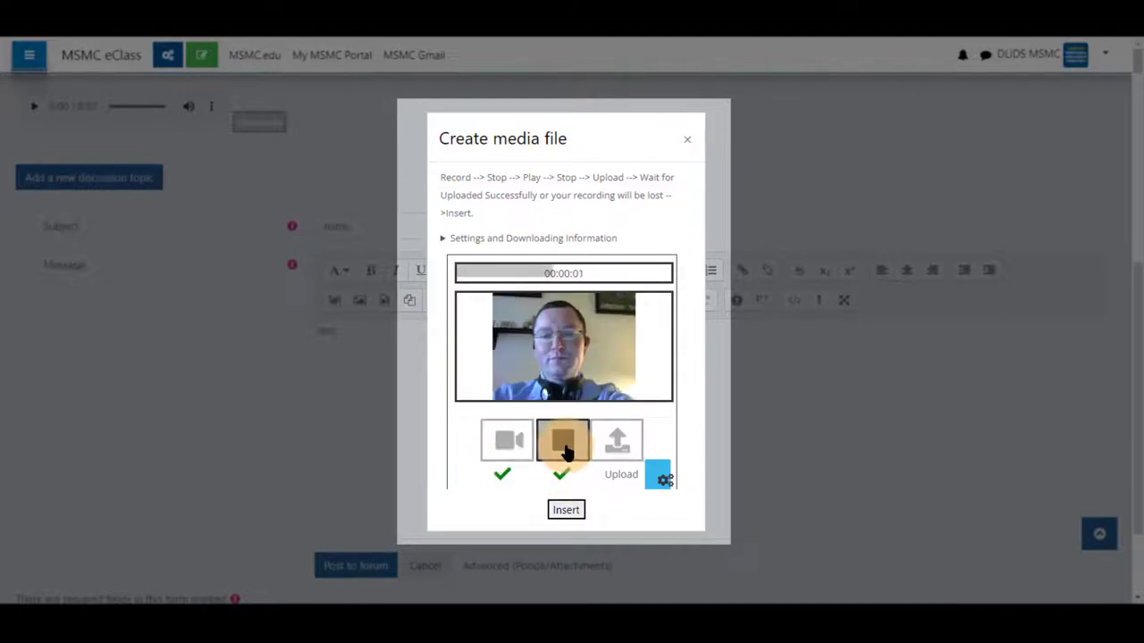
pyautogui.click(616, 445)
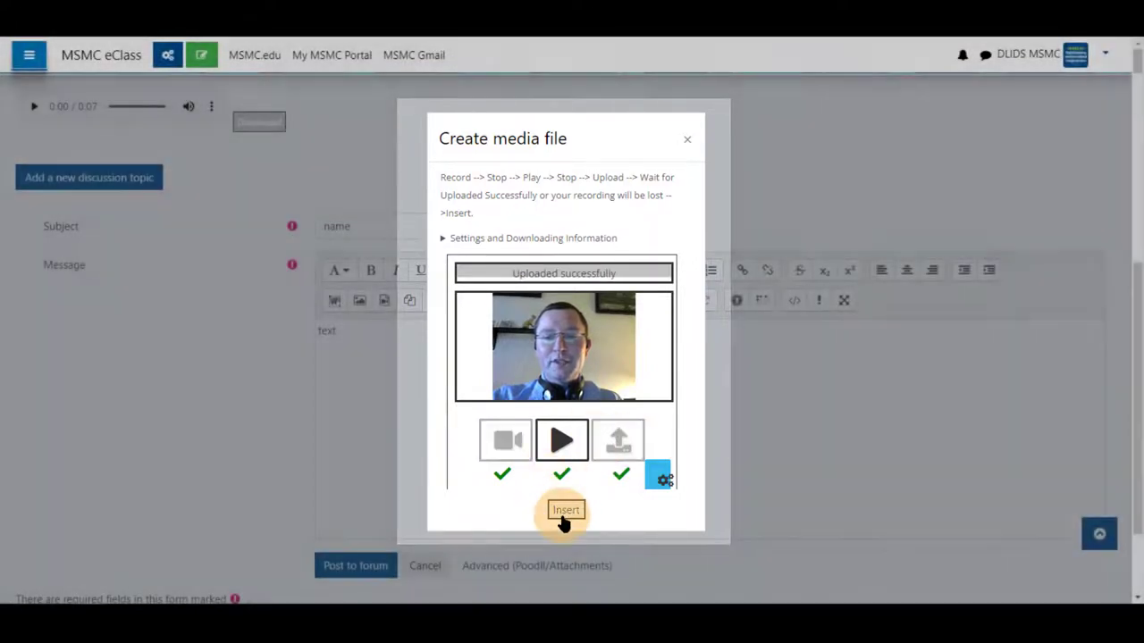
pyautogui.click(566, 511)
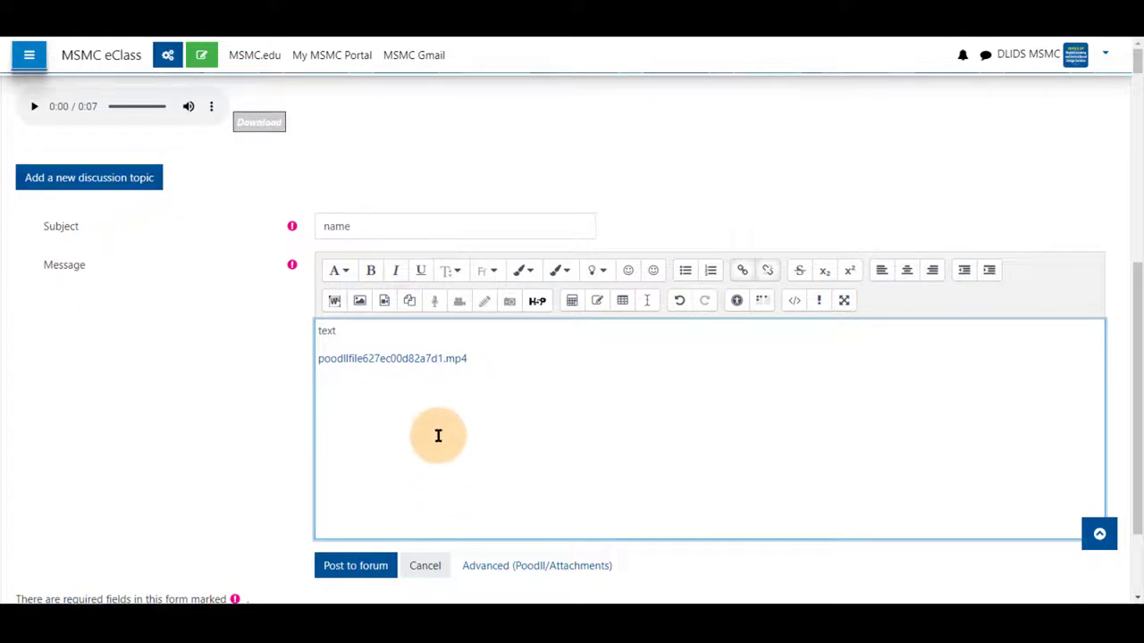
# Step: Post the new topic to the forum and open the "name" discussion to its embedded video
pyautogui.click(347, 570)
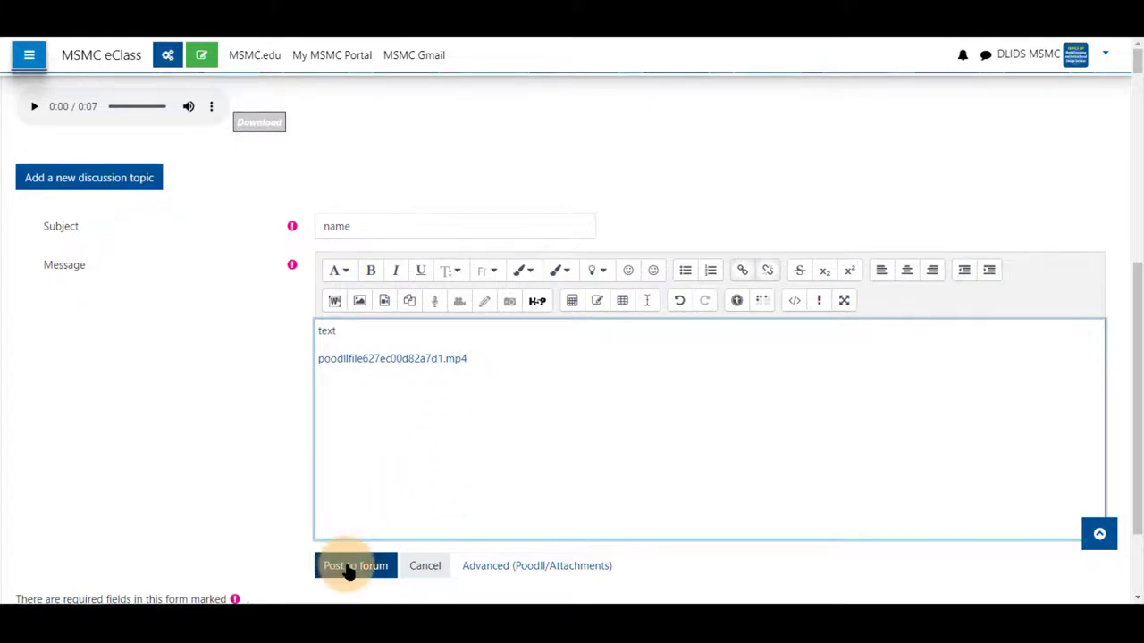
pyautogui.click(349, 568)
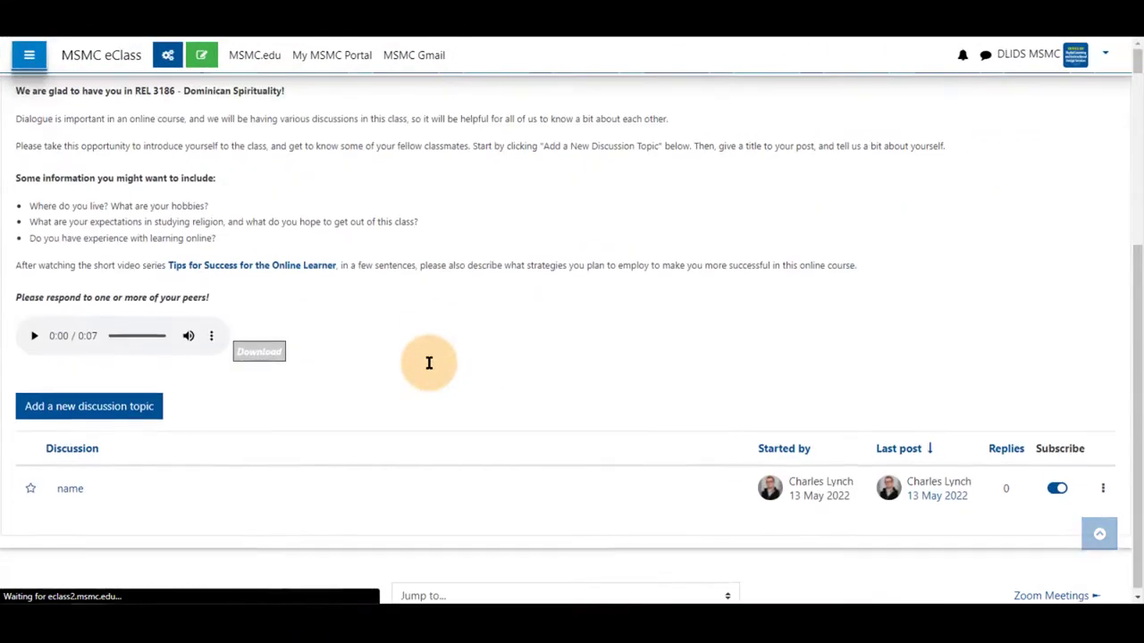
pyautogui.click(71, 485)
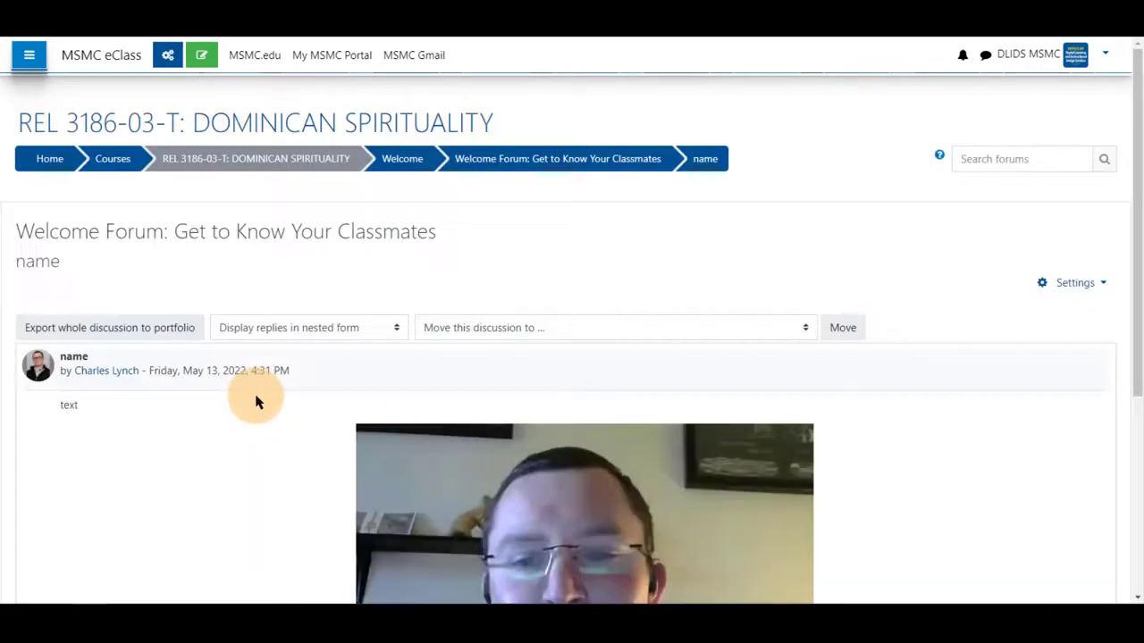
pyautogui.scroll(-4, 271, 428)
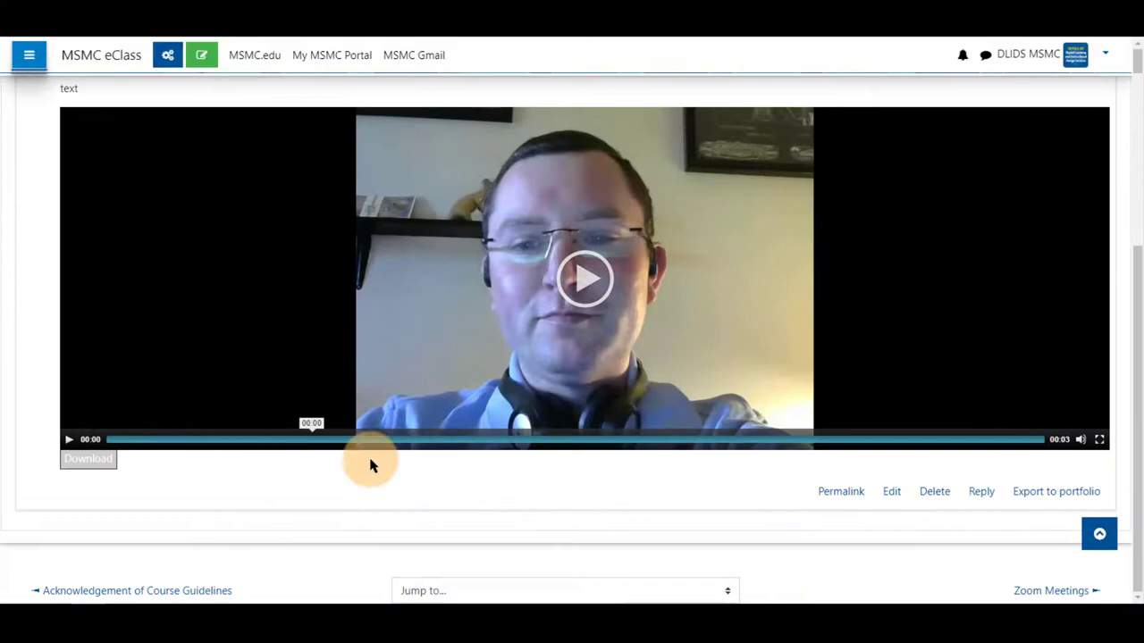
# Step: Start a reply to the "name" post and switch it to the advanced form with Poodll and attachments
pyautogui.click(981, 493)
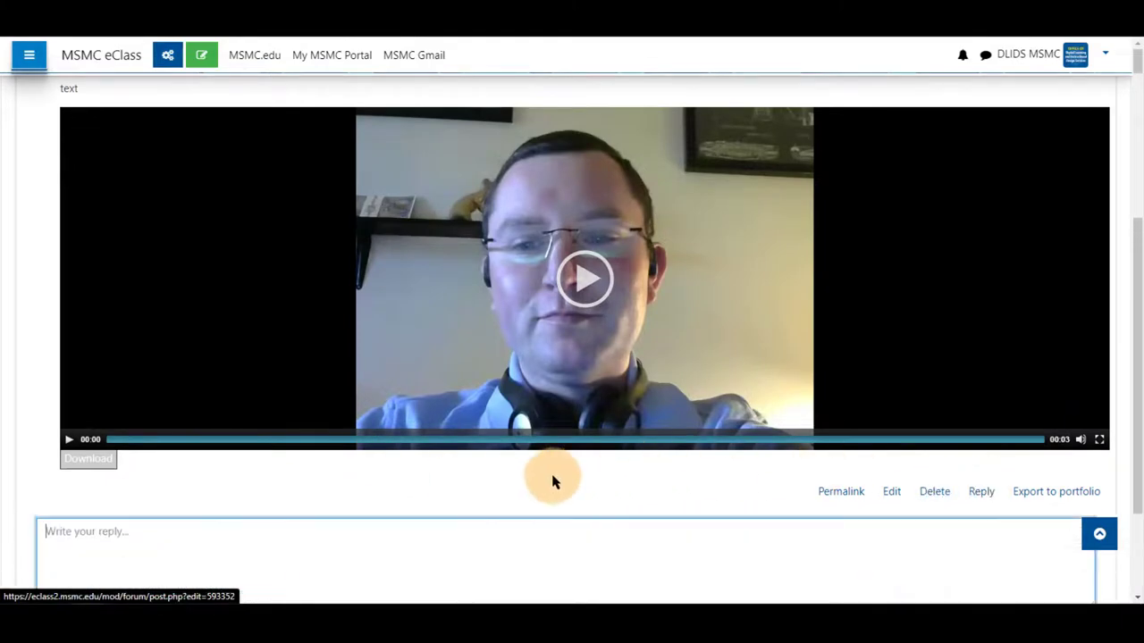
pyautogui.scroll(-2, 468, 497)
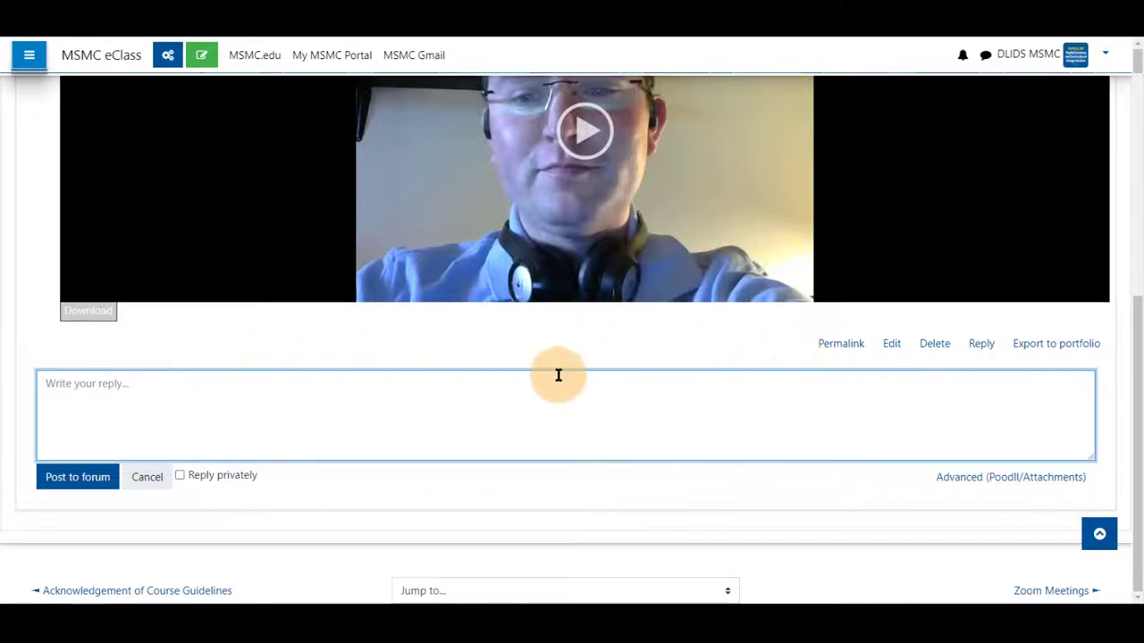
pyautogui.click(962, 478)
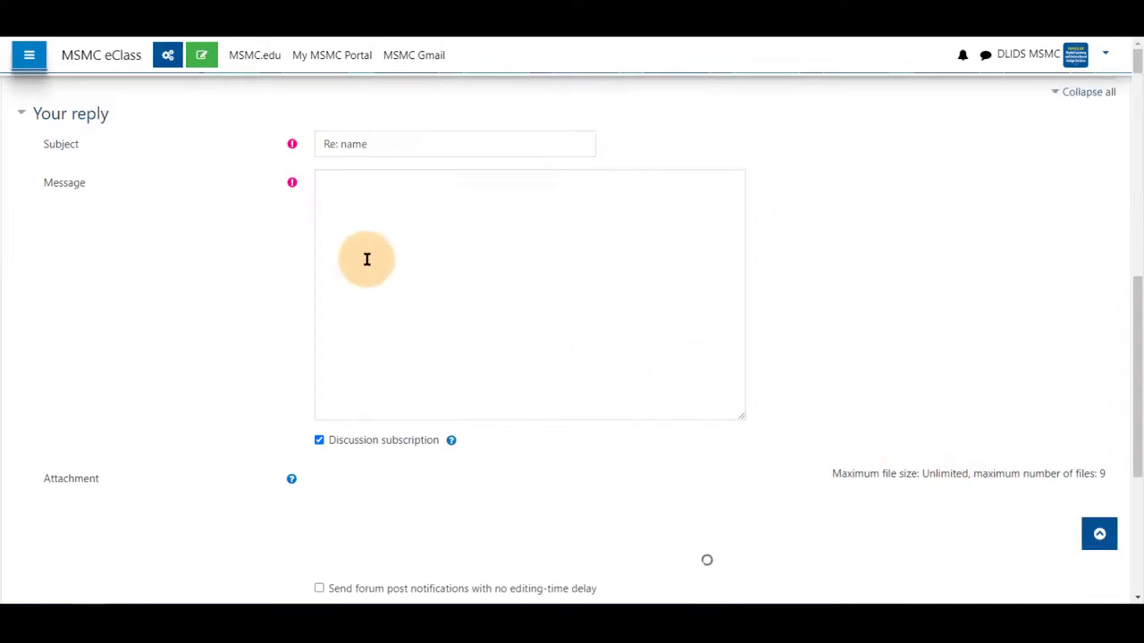
# Step: Draw a freehand smiley face with two eyes, a nose and a mouth, save the picture and insert it into the reply message
pyautogui.click(473, 329)
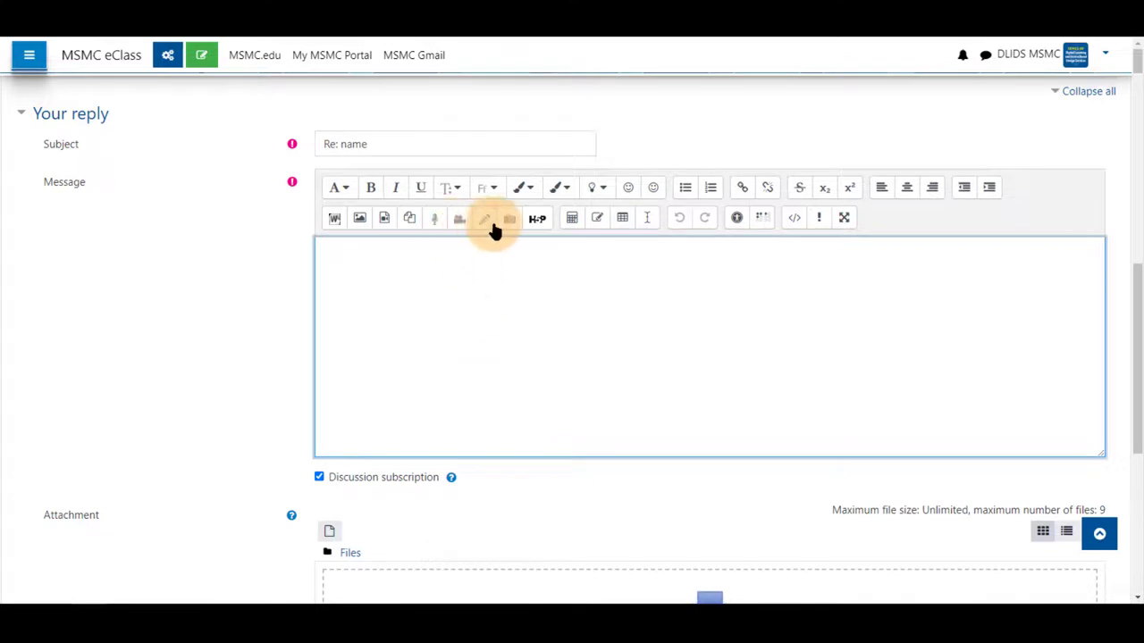
pyautogui.click(483, 220)
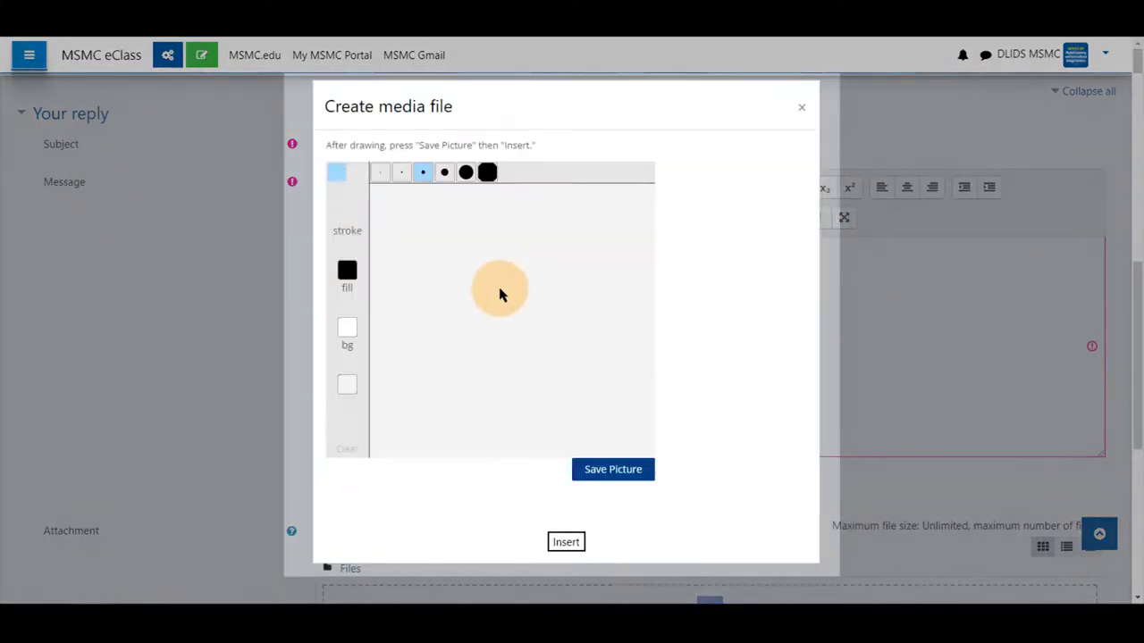
pyautogui.moveTo(465, 257)
pyautogui.mouseDown()
pyautogui.moveTo(463, 271)
pyautogui.moveTo(505, 299)
pyautogui.mouseUp()
pyautogui.moveTo(439, 319); pyautogui.dragTo(485, 303)
pyautogui.moveTo(403, 314); pyautogui.dragTo(522, 342)
pyautogui.click(613, 469)
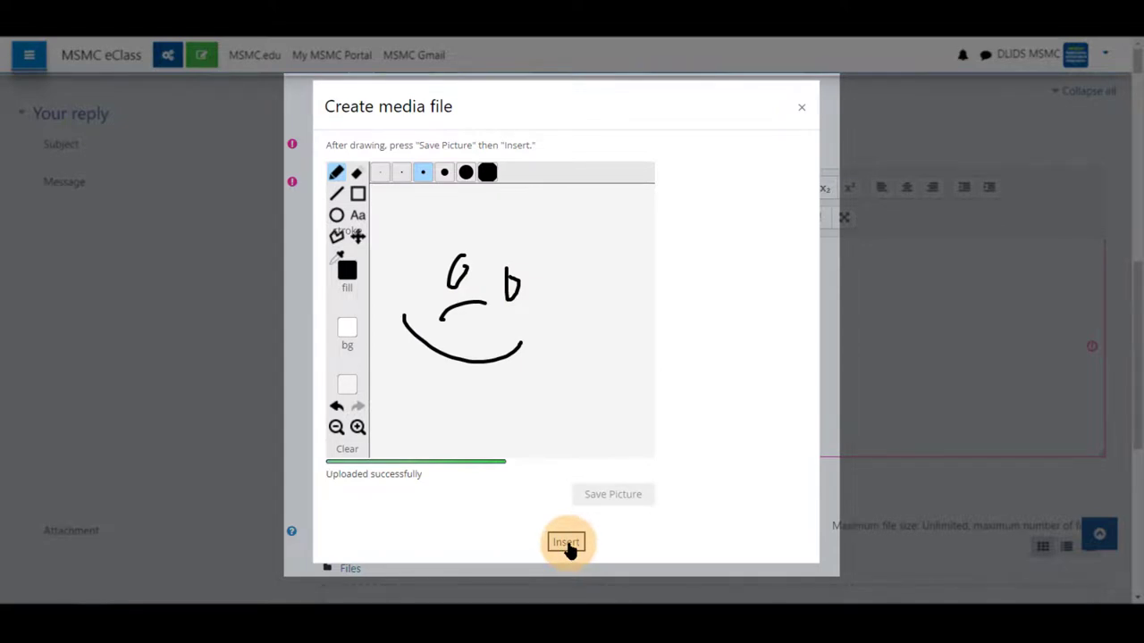
pyautogui.click(566, 542)
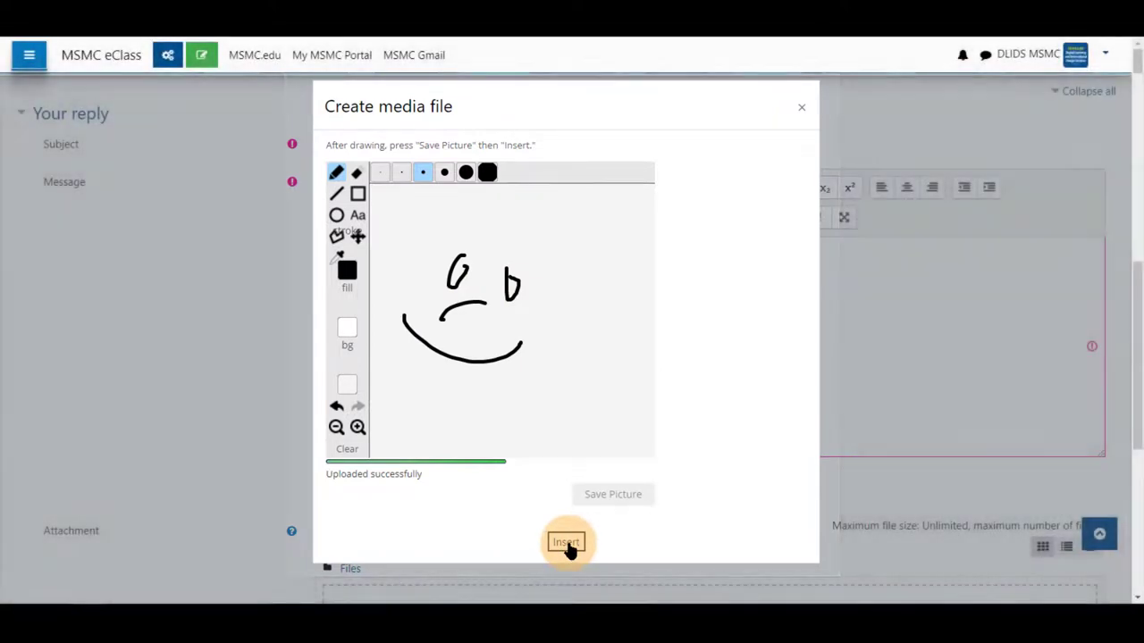
# Step: Post the reply with the drawing to the forum, leaving attachments and tags empty
pyautogui.scroll(-5, 290, 384)
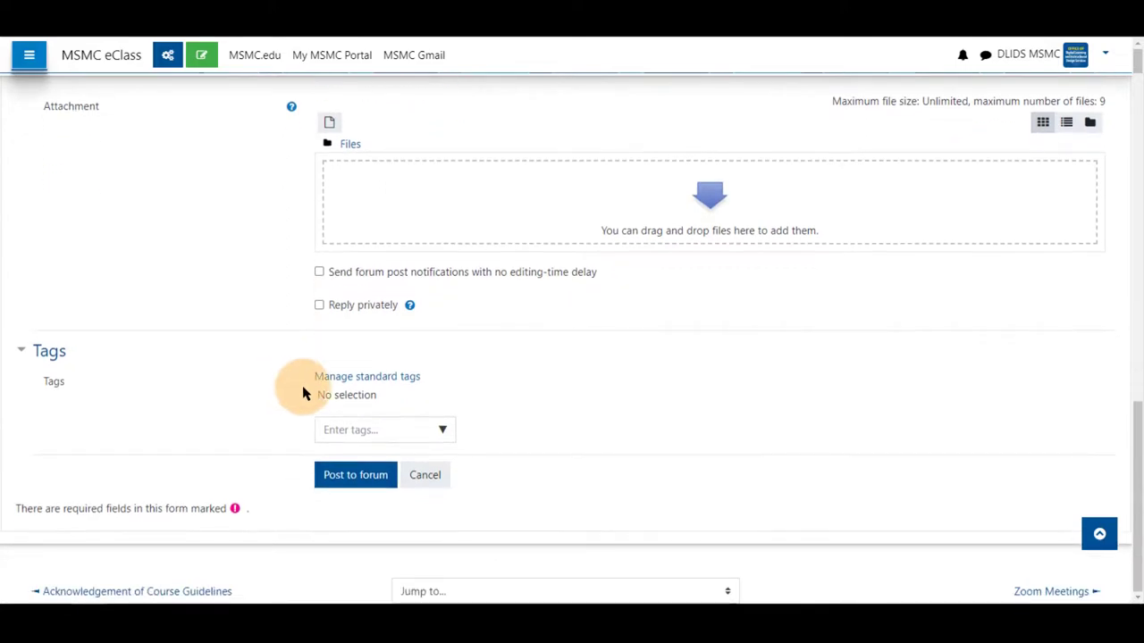
pyautogui.scroll(1, 322, 447)
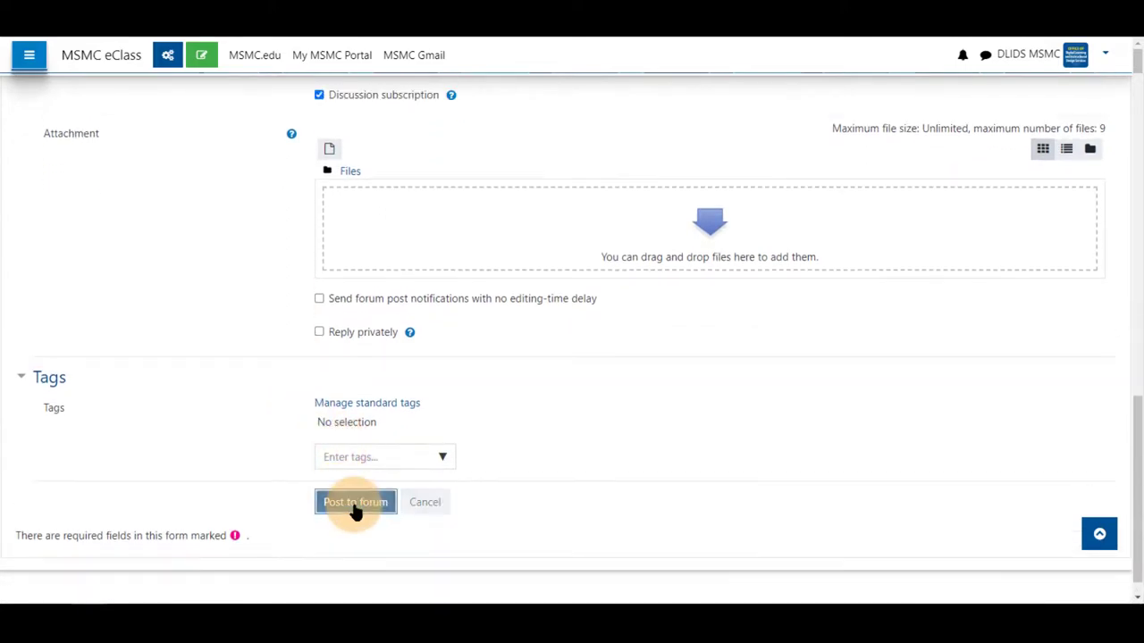
pyautogui.click(355, 503)
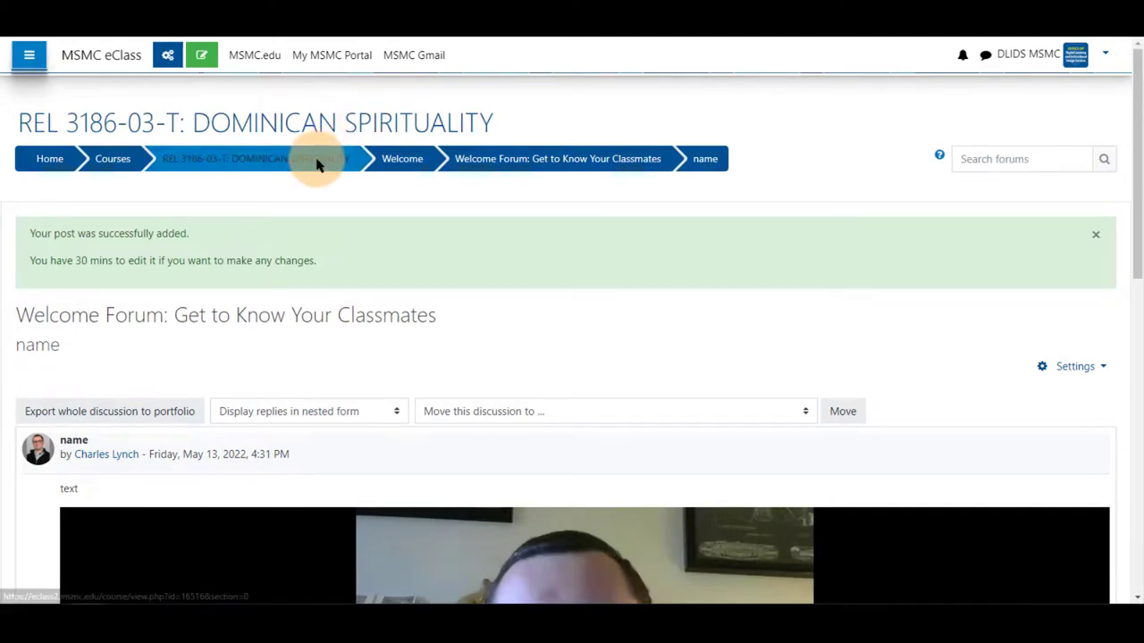
# Step: Return to the REL 3186-03-T course page and open the Welcome Forum to view its discussion list
pyautogui.click(316, 164)
pyautogui.scroll(-12, 238, 369)
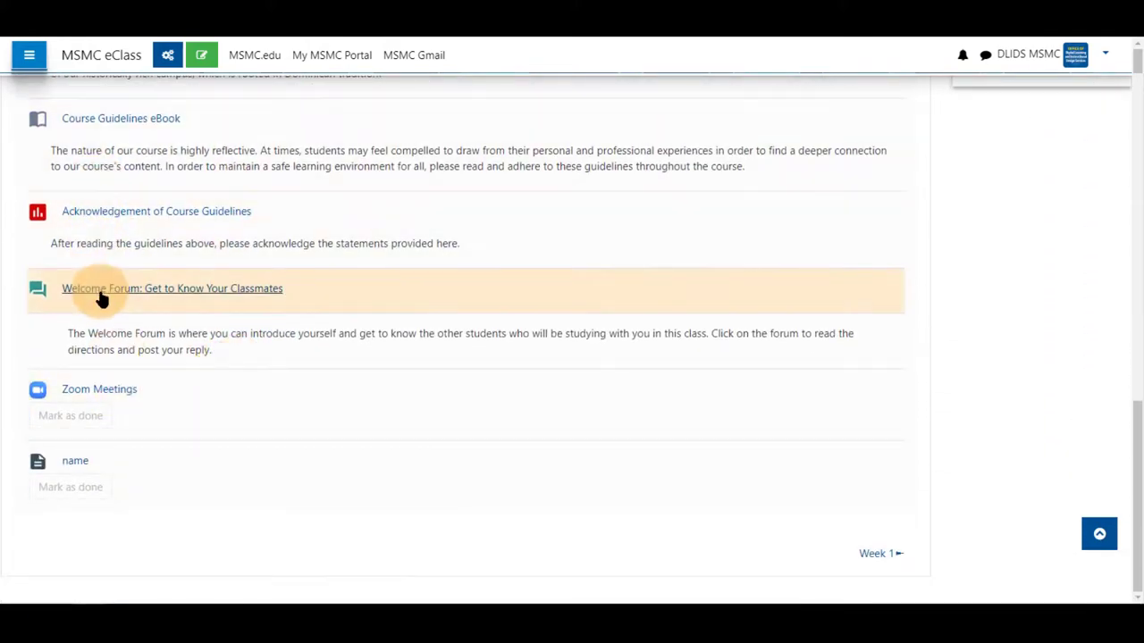
pyautogui.click(103, 297)
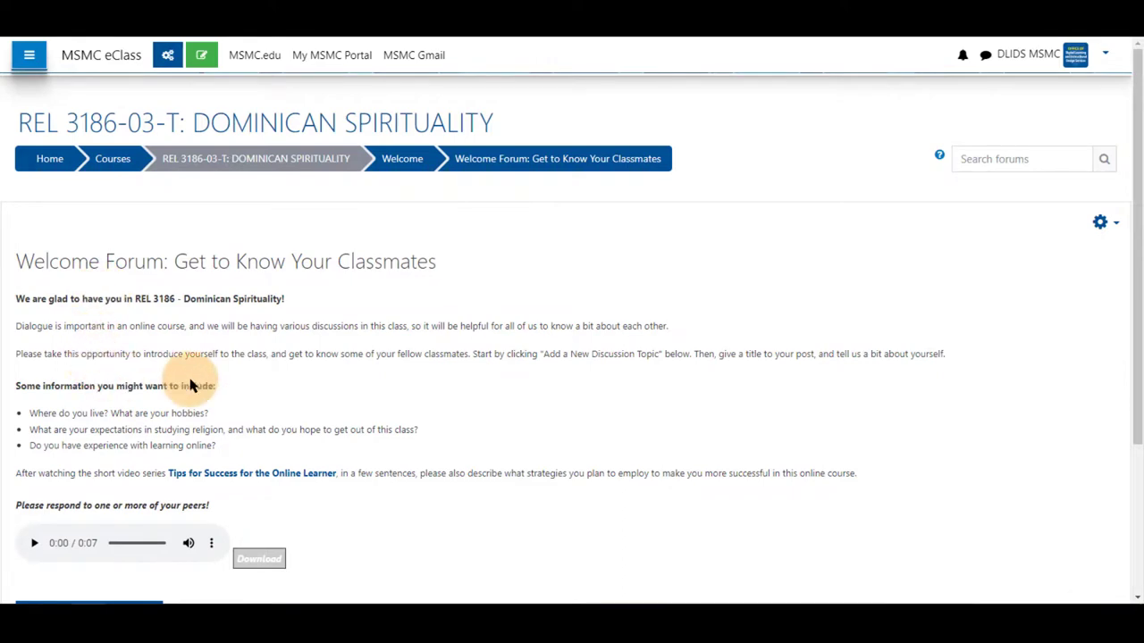
pyautogui.scroll(-5, 378, 379)
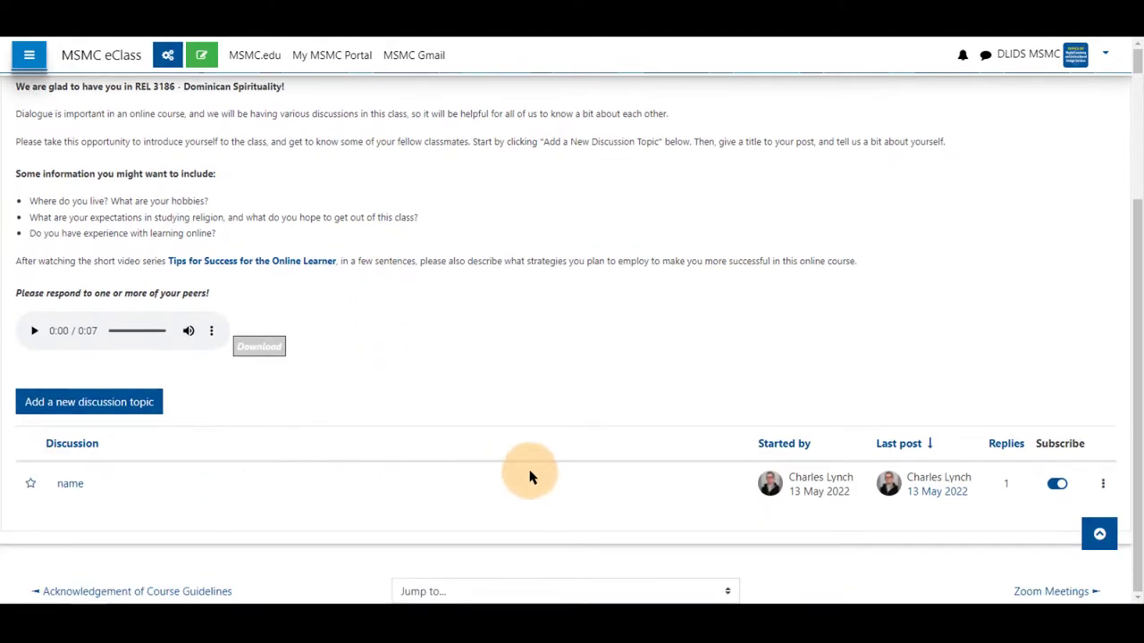